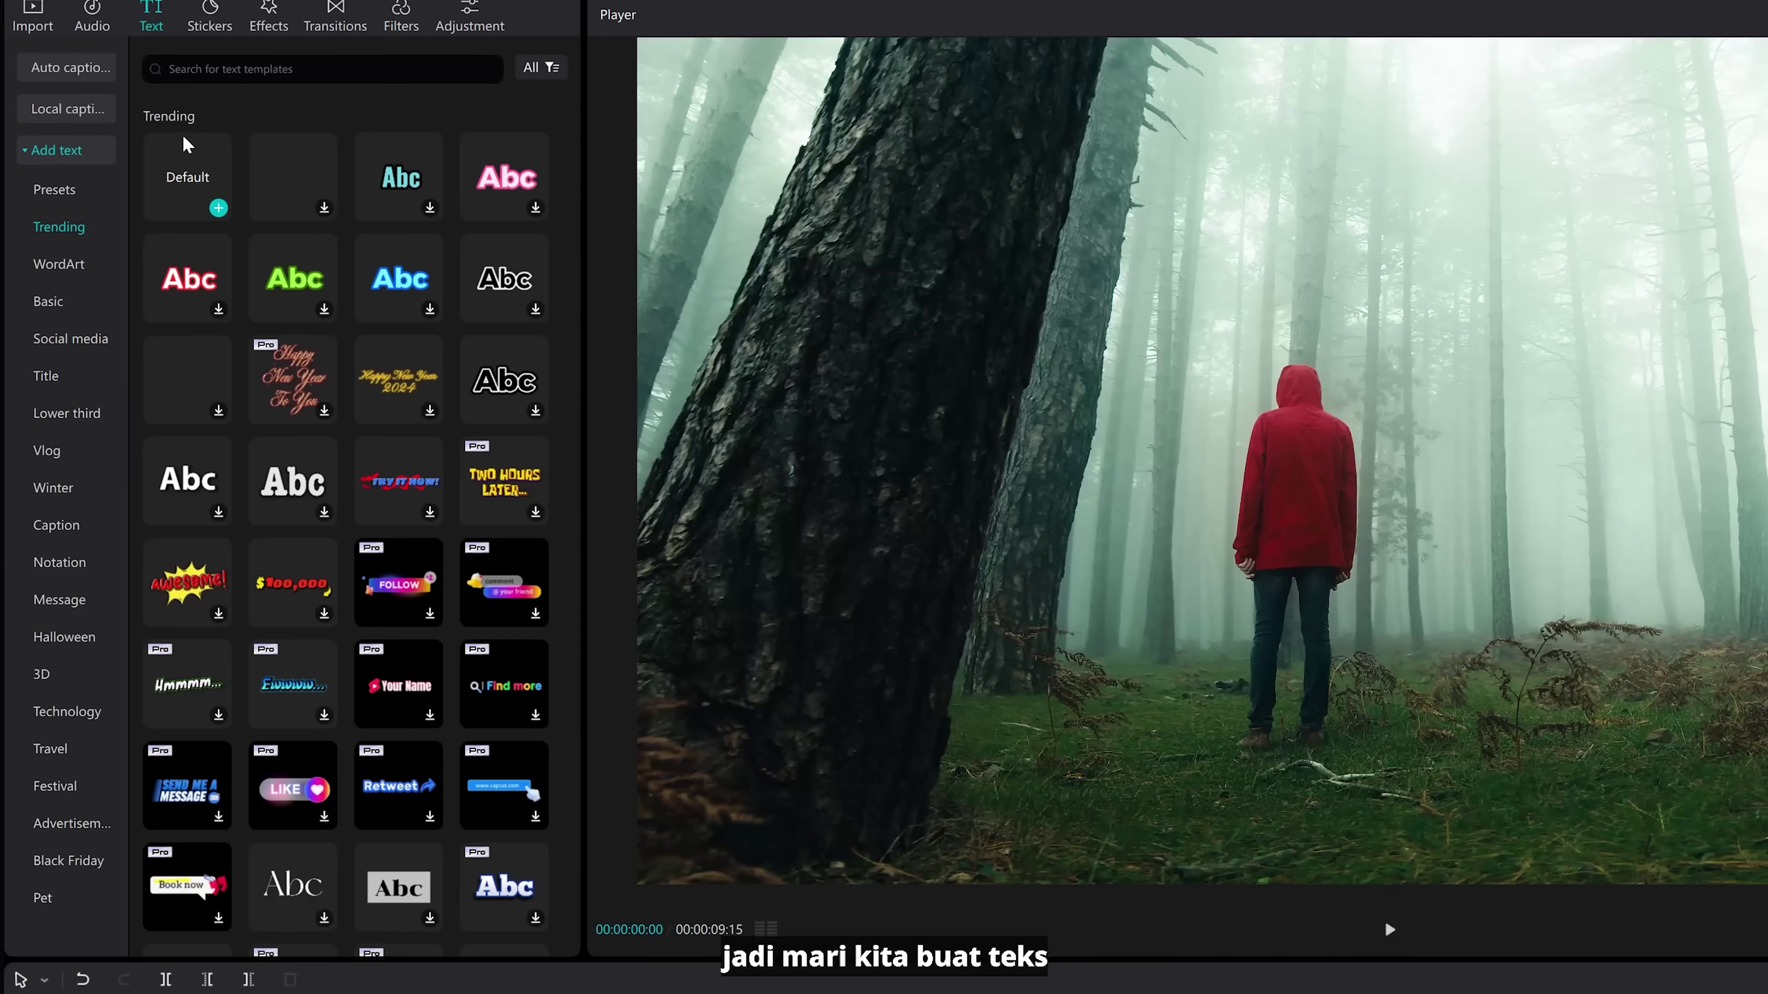
Add a 'MOODY' text clip in Montserrat Medium, enlarge it, and extend it to the forest clip's end.
{"action": "left_click_drag", "start_coordinate": [186, 225], "coordinate": [179, 698]}
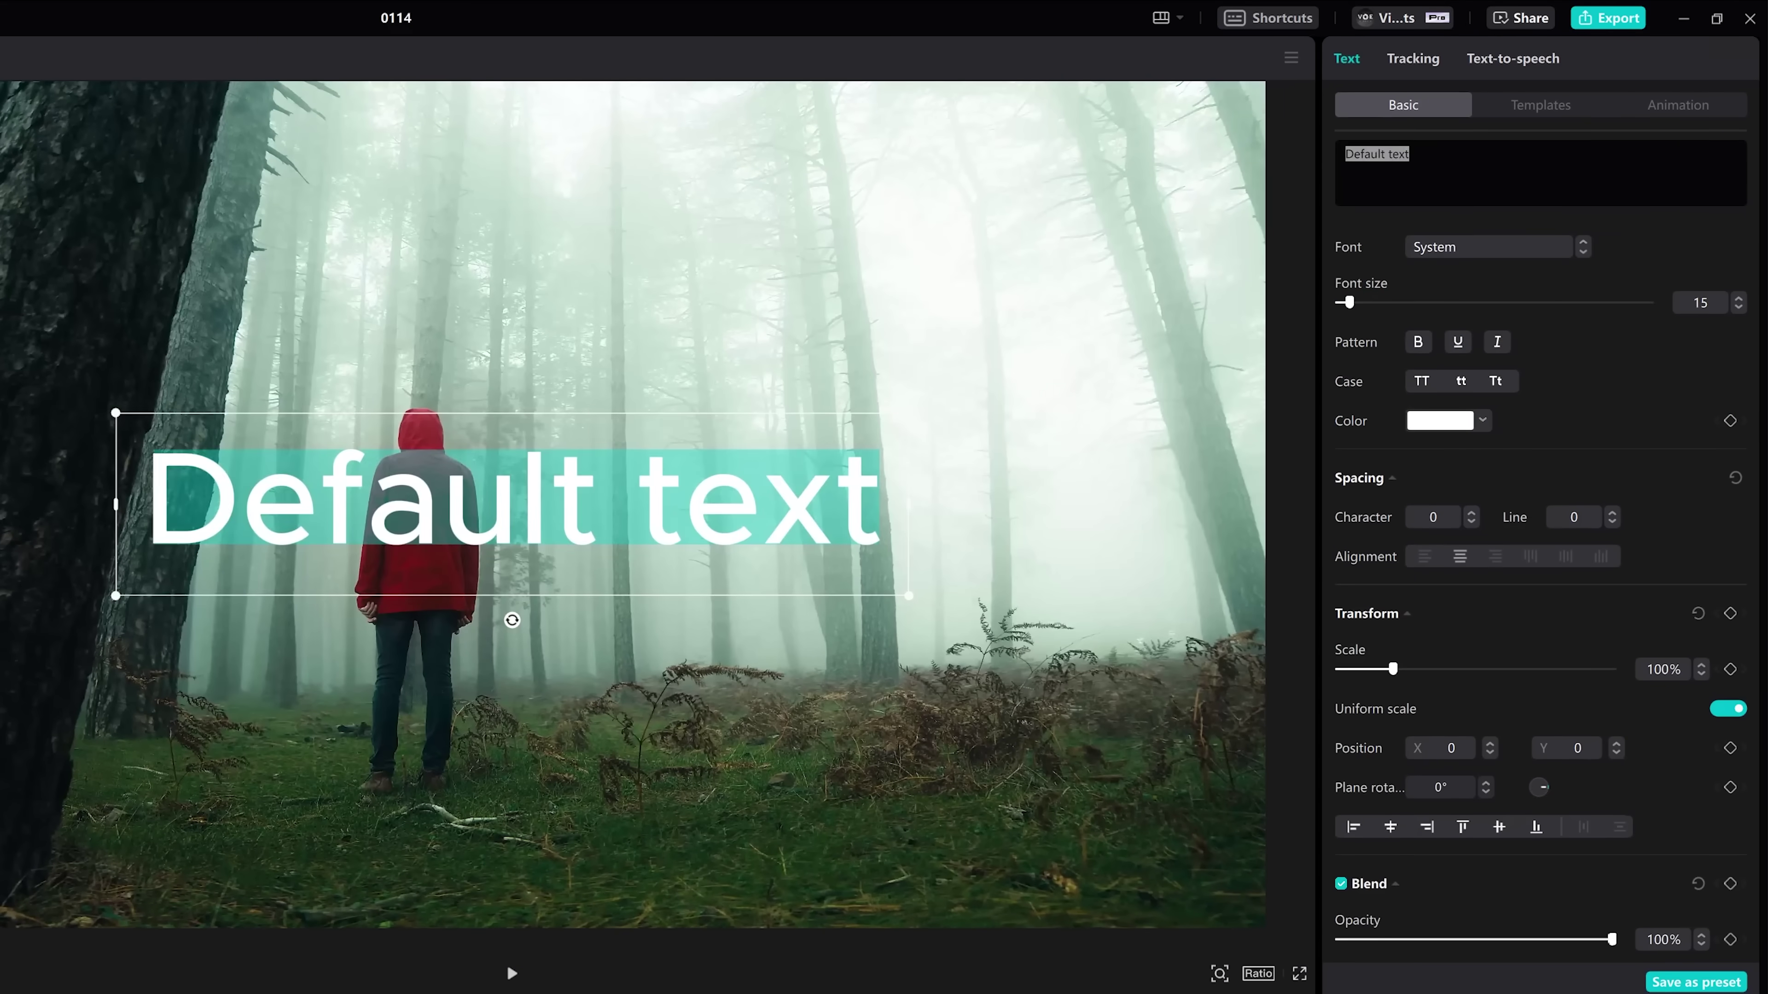
{"action": "type", "text": "MOODY"}
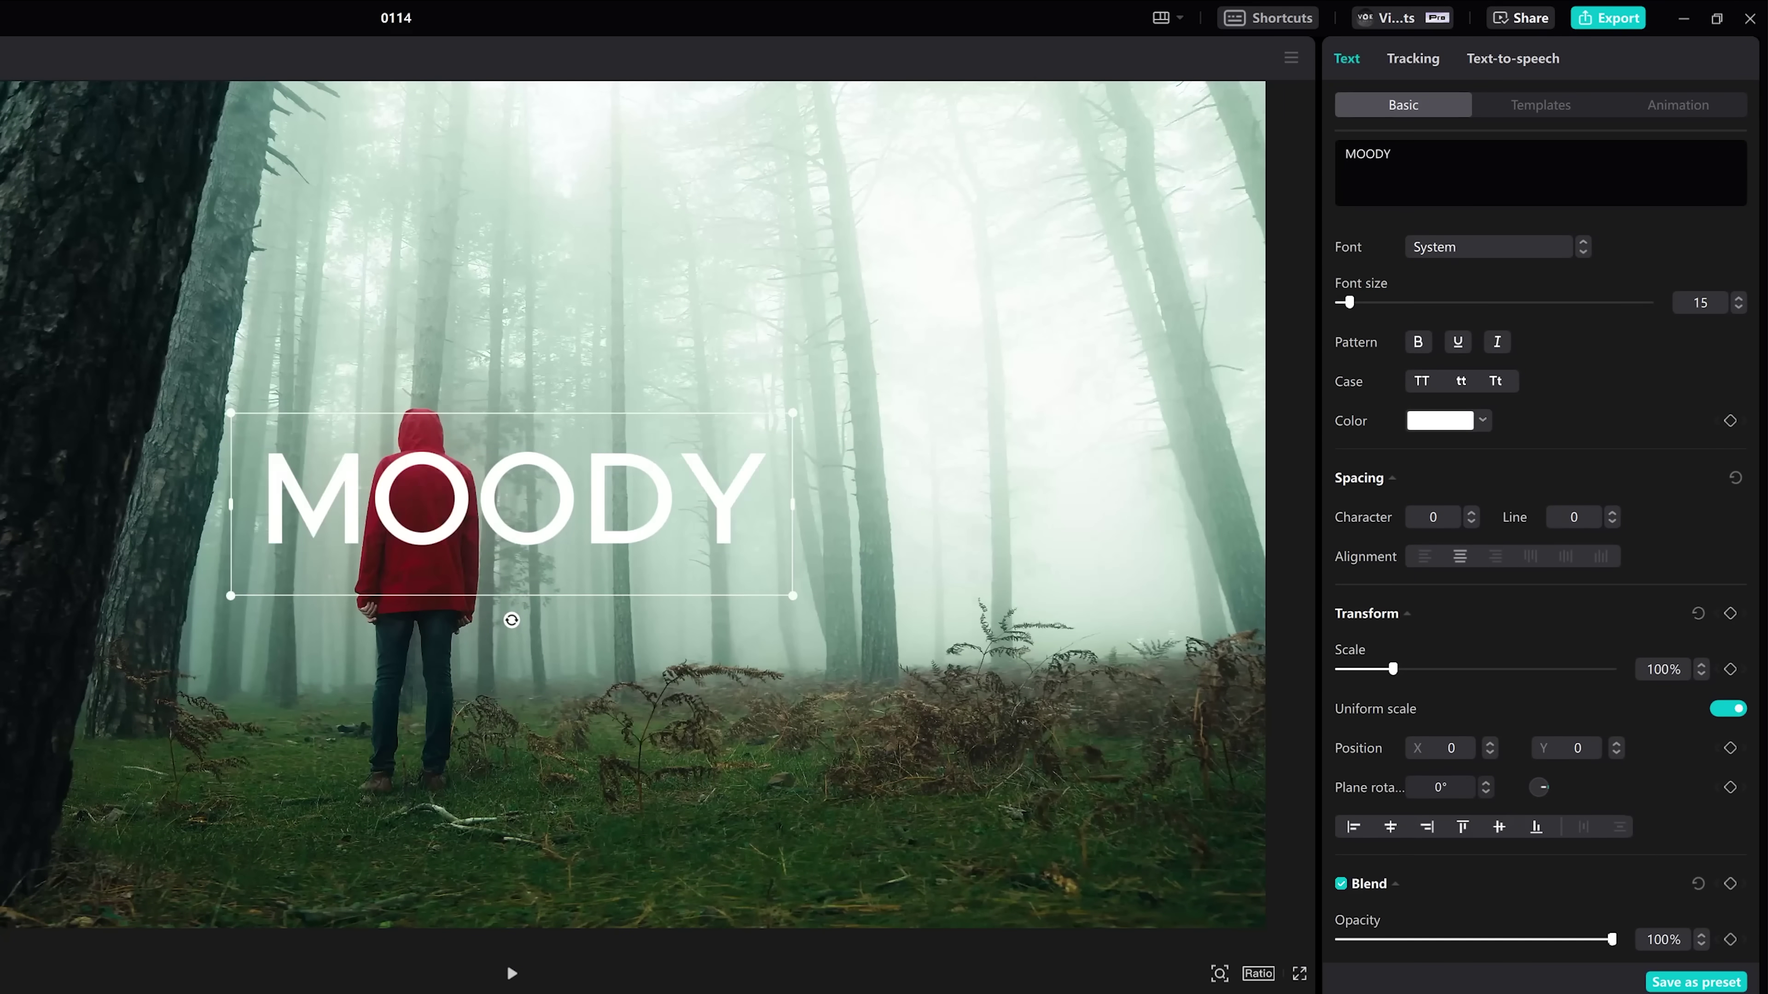
{"action": "left_click", "coordinate": [1505, 251]}
{"action": "left_click", "coordinate": [1531, 379]}
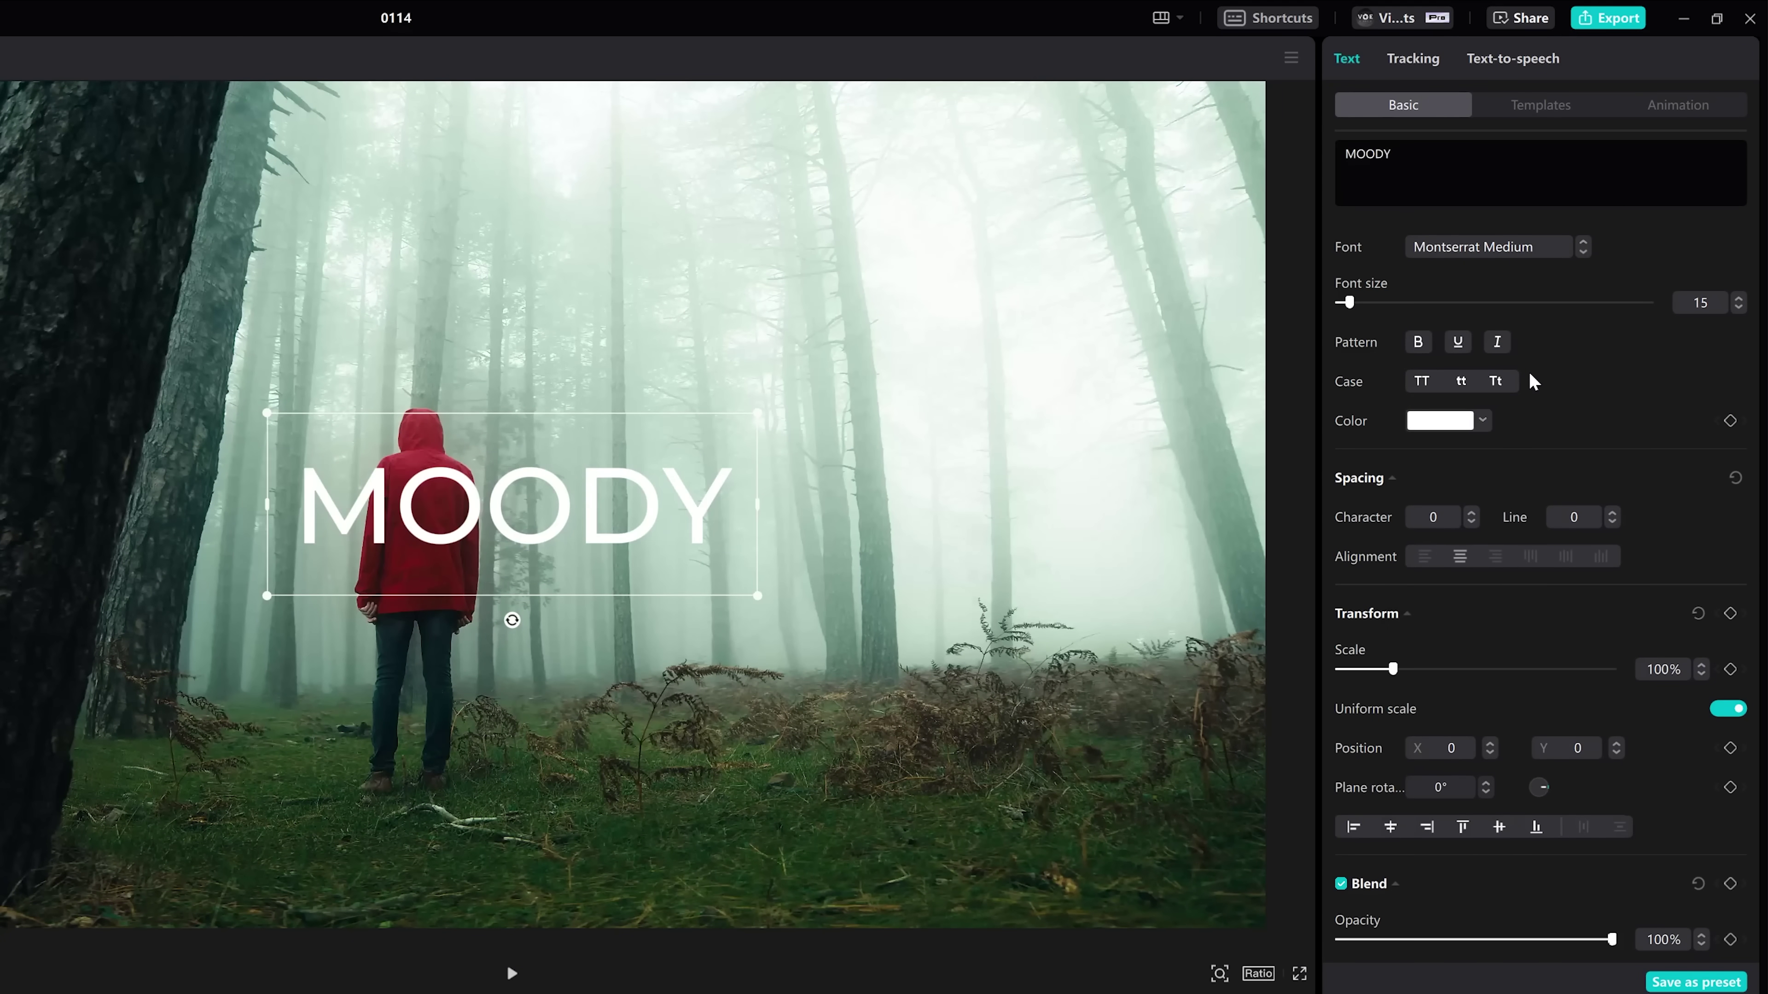
{"action": "left_click_drag", "start_coordinate": [760, 412], "coordinate": [900, 399]}
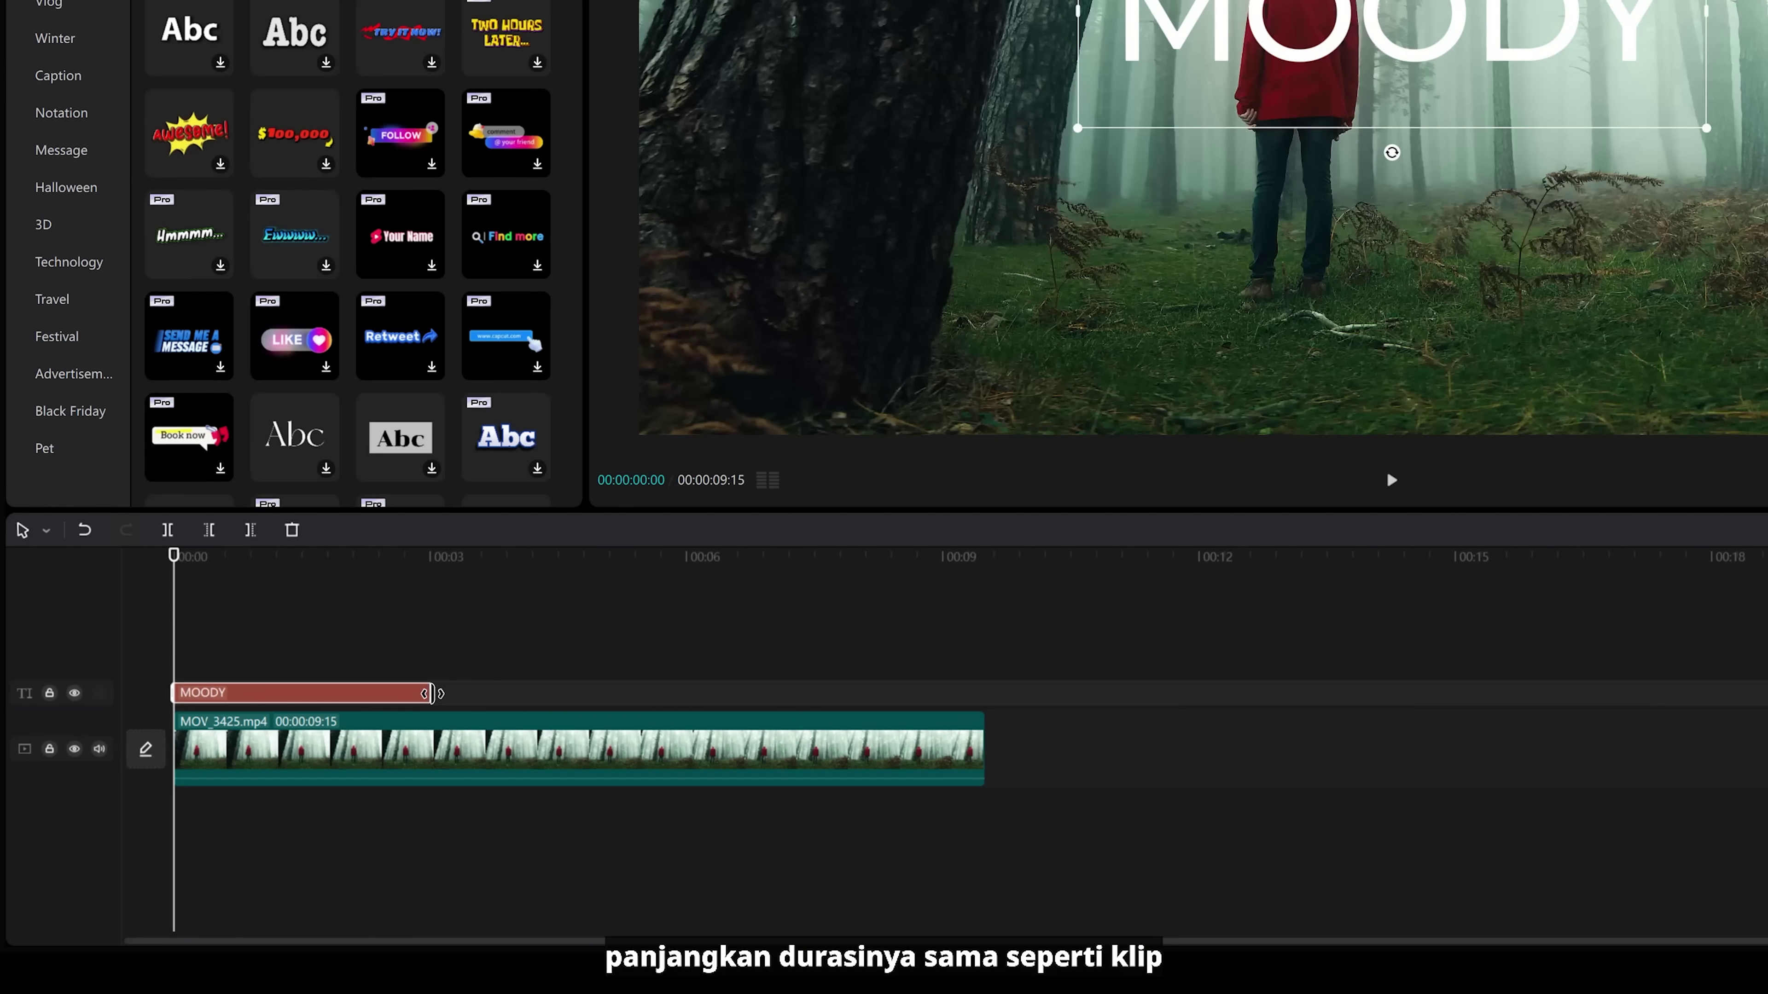
{"action": "left_click_drag", "start_coordinate": [432, 694], "coordinate": [979, 686]}
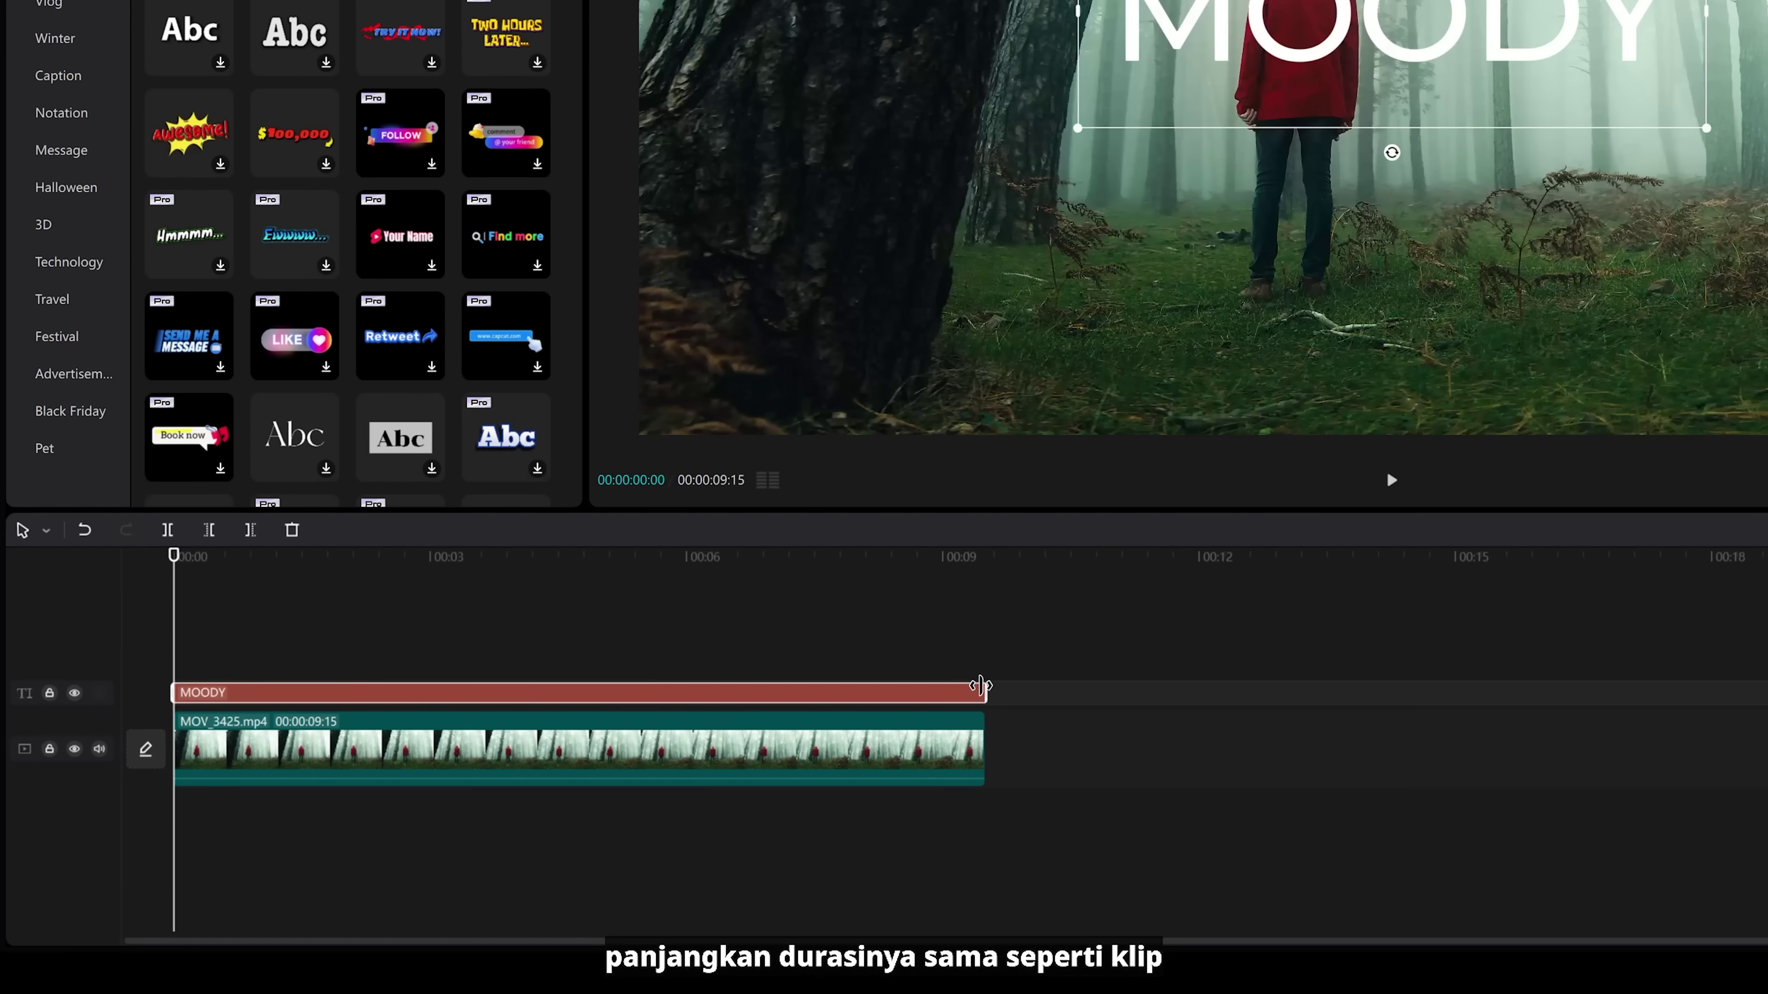
Copy the forest clip and paste the duplicate onto a track above the MOODY track.
{"action": "left_click", "coordinate": [717, 759]}
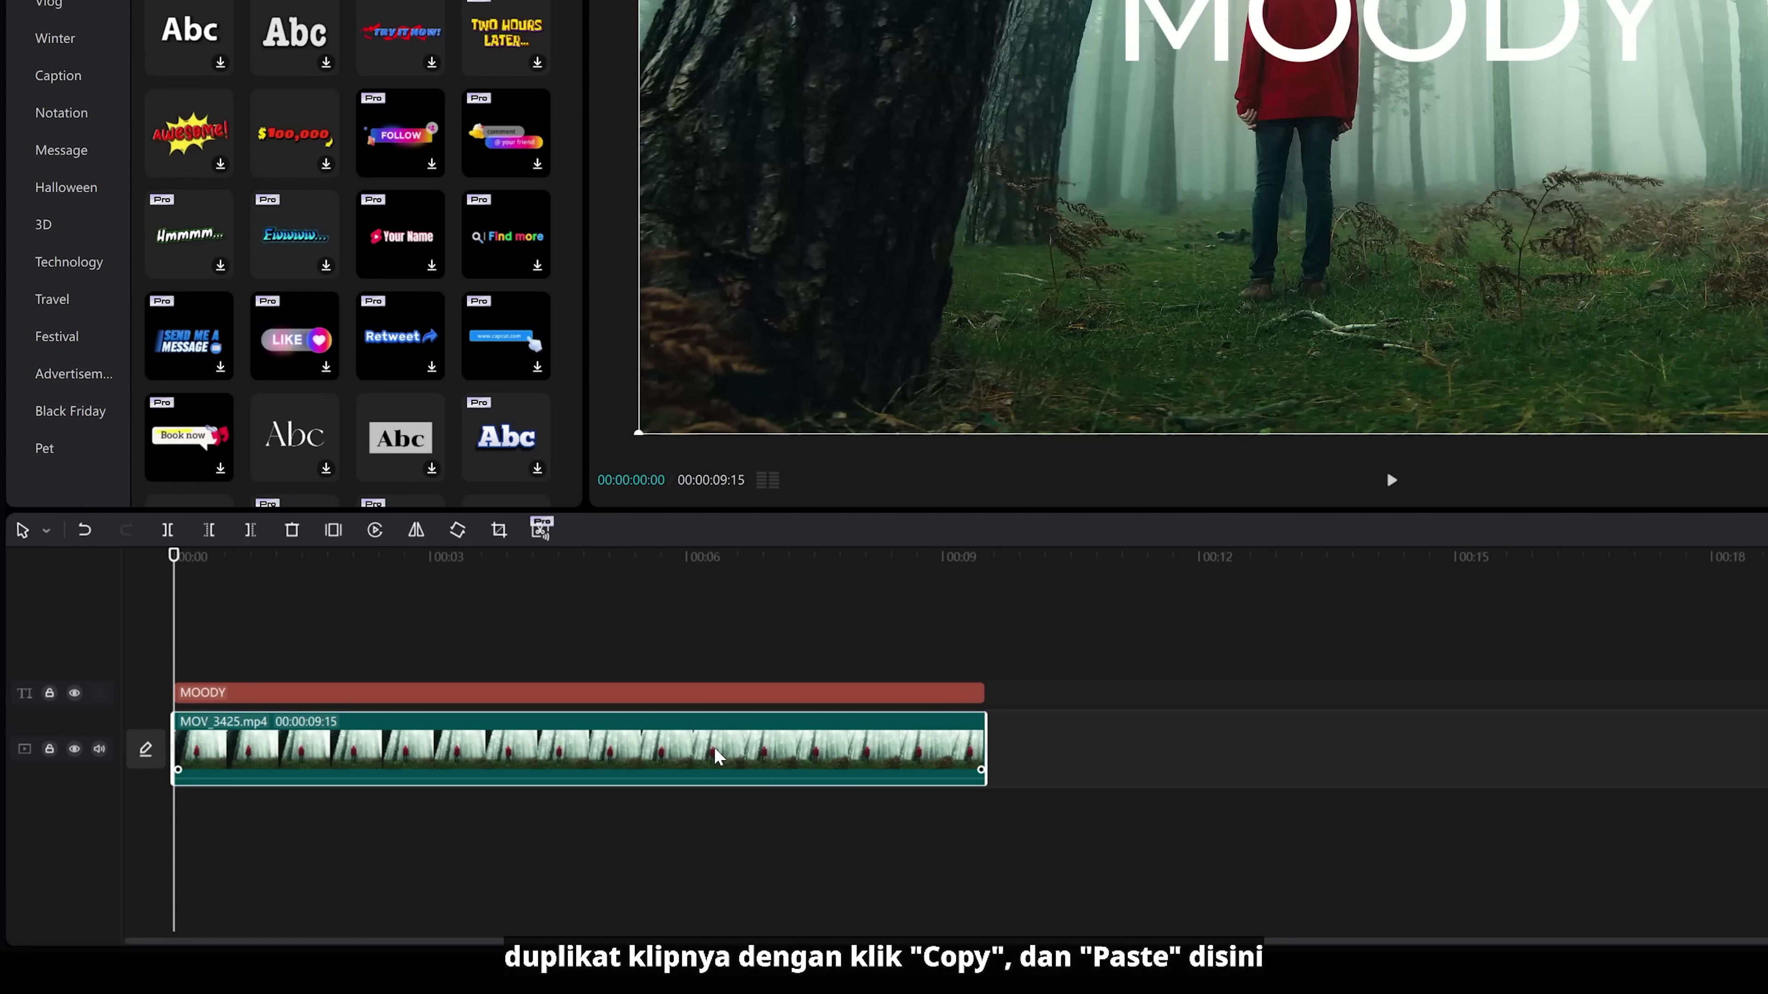
{"action": "right_click", "coordinate": [721, 745]}
{"action": "left_click", "coordinate": [816, 401]}
{"action": "right_click", "coordinate": [245, 605]}
{"action": "left_click", "coordinate": [282, 619]}
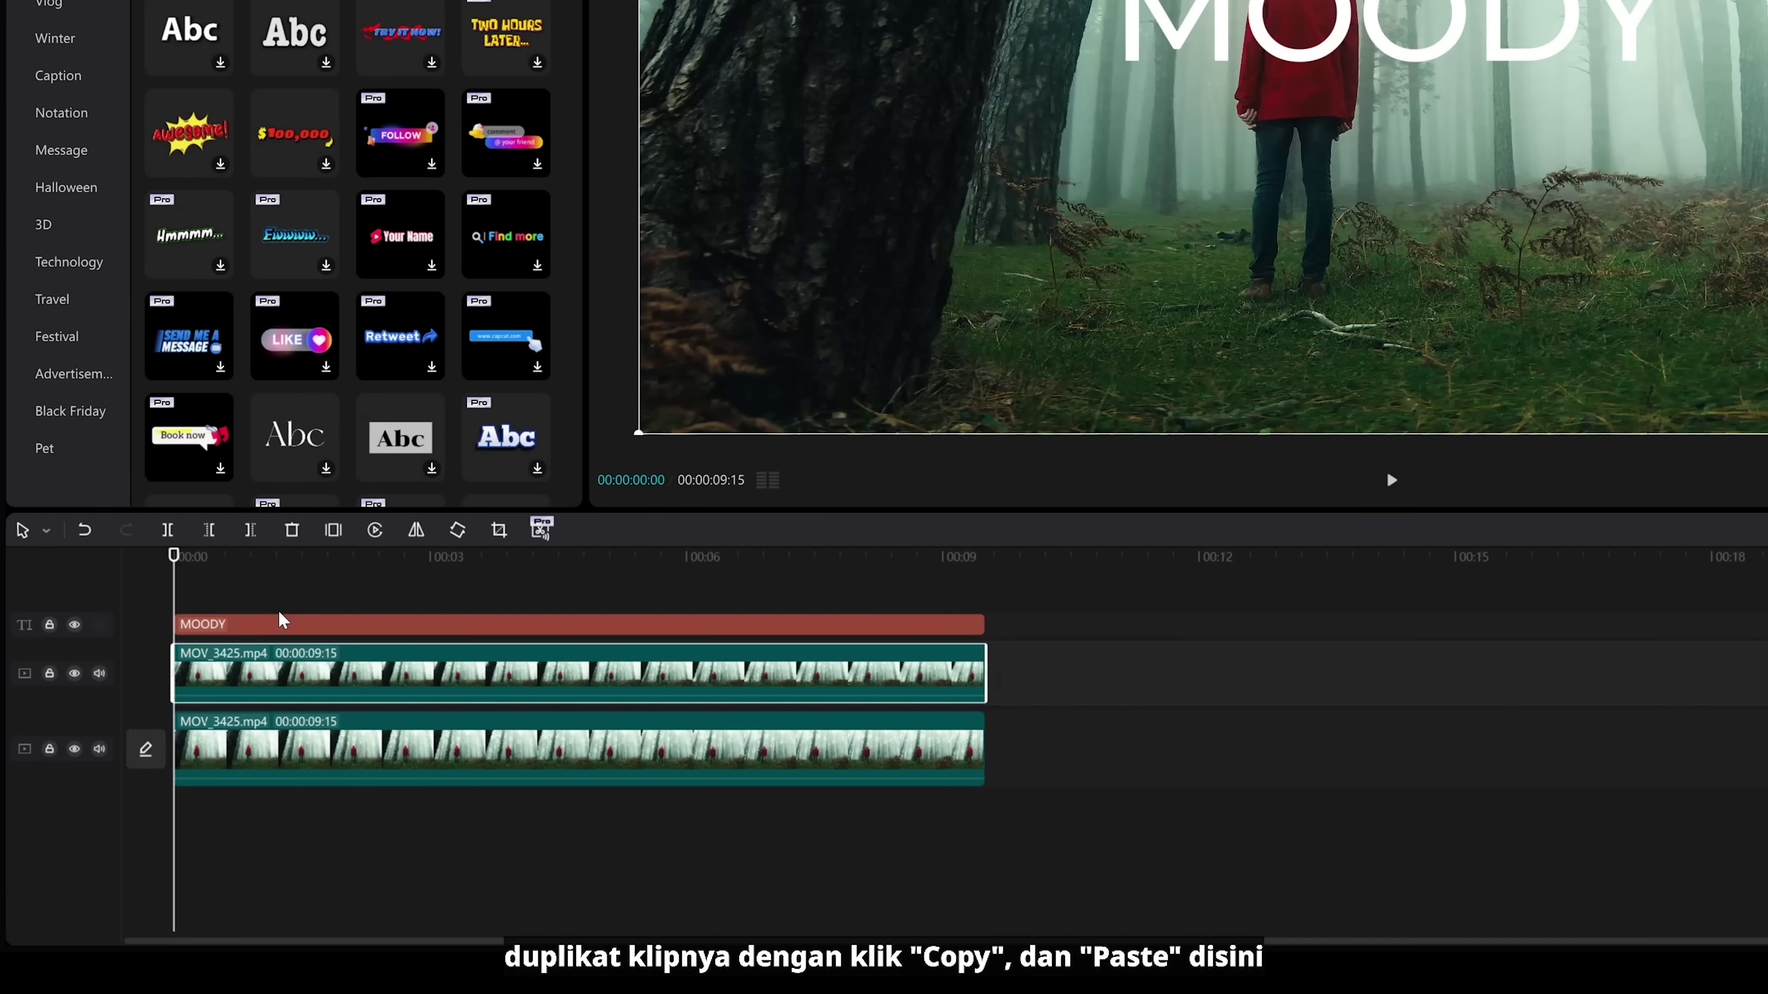
{"action": "left_click_drag", "start_coordinate": [292, 681], "coordinate": [285, 595]}
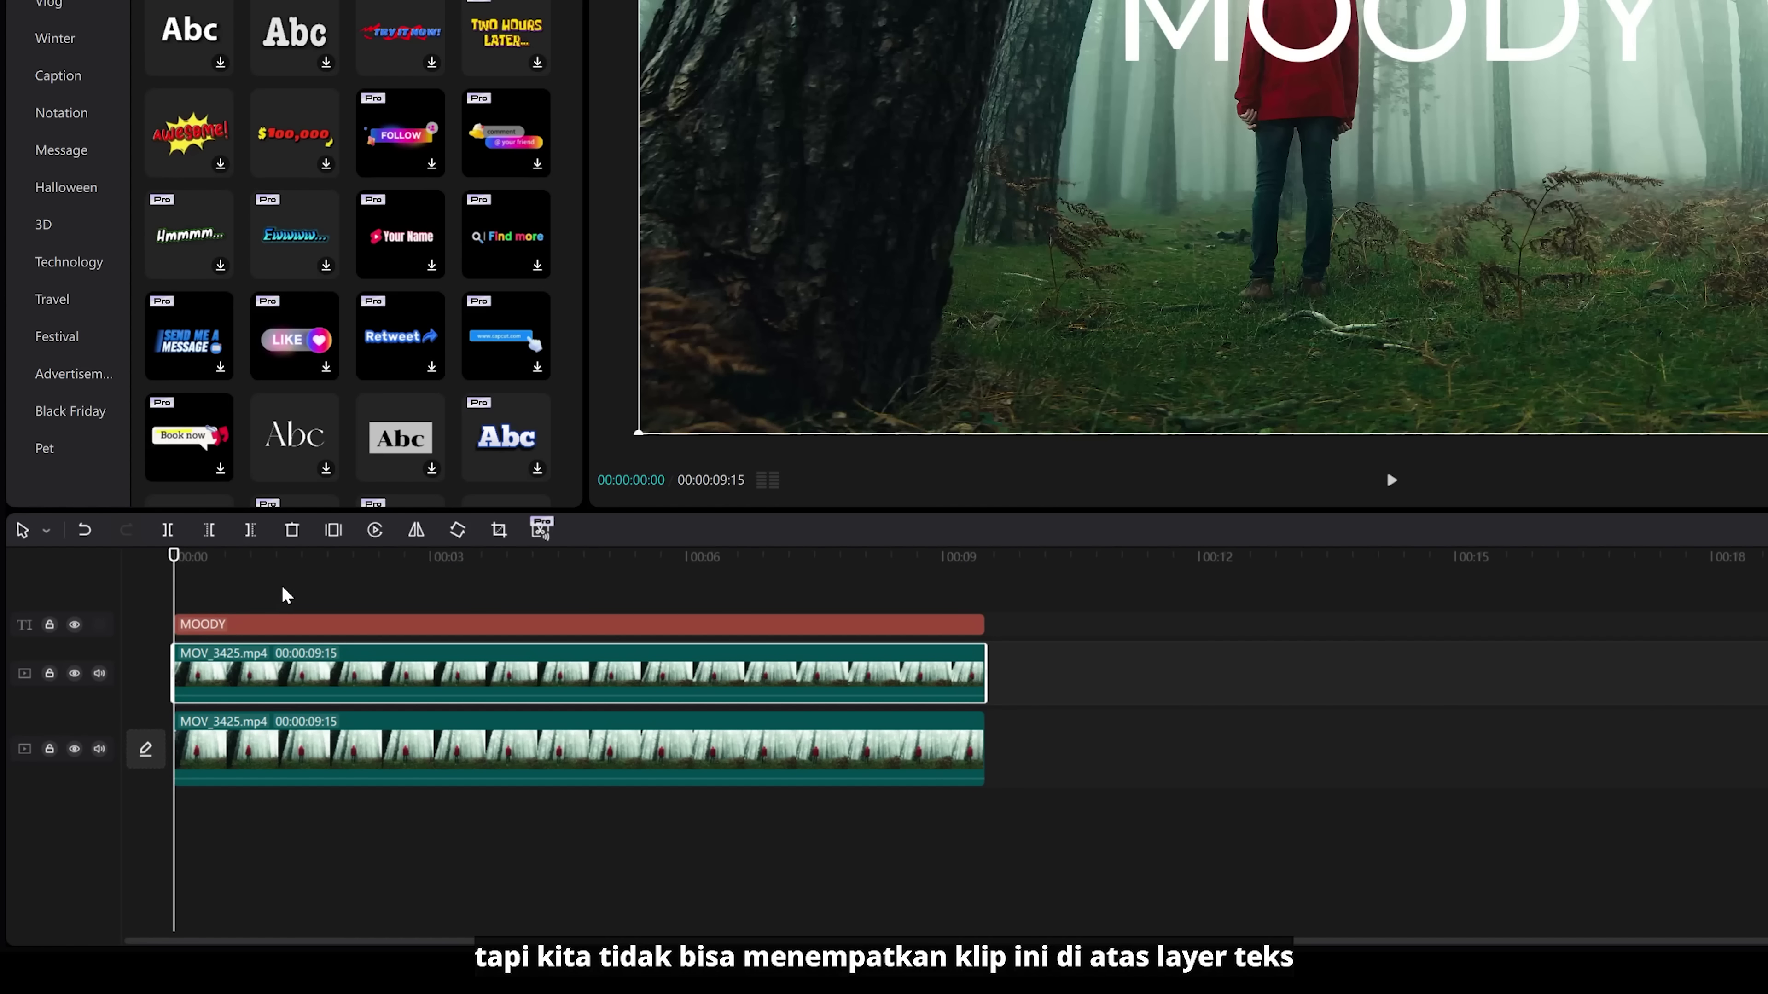
Convert the MOODY text clip into a compound clip.
{"action": "left_click", "coordinate": [305, 625]}
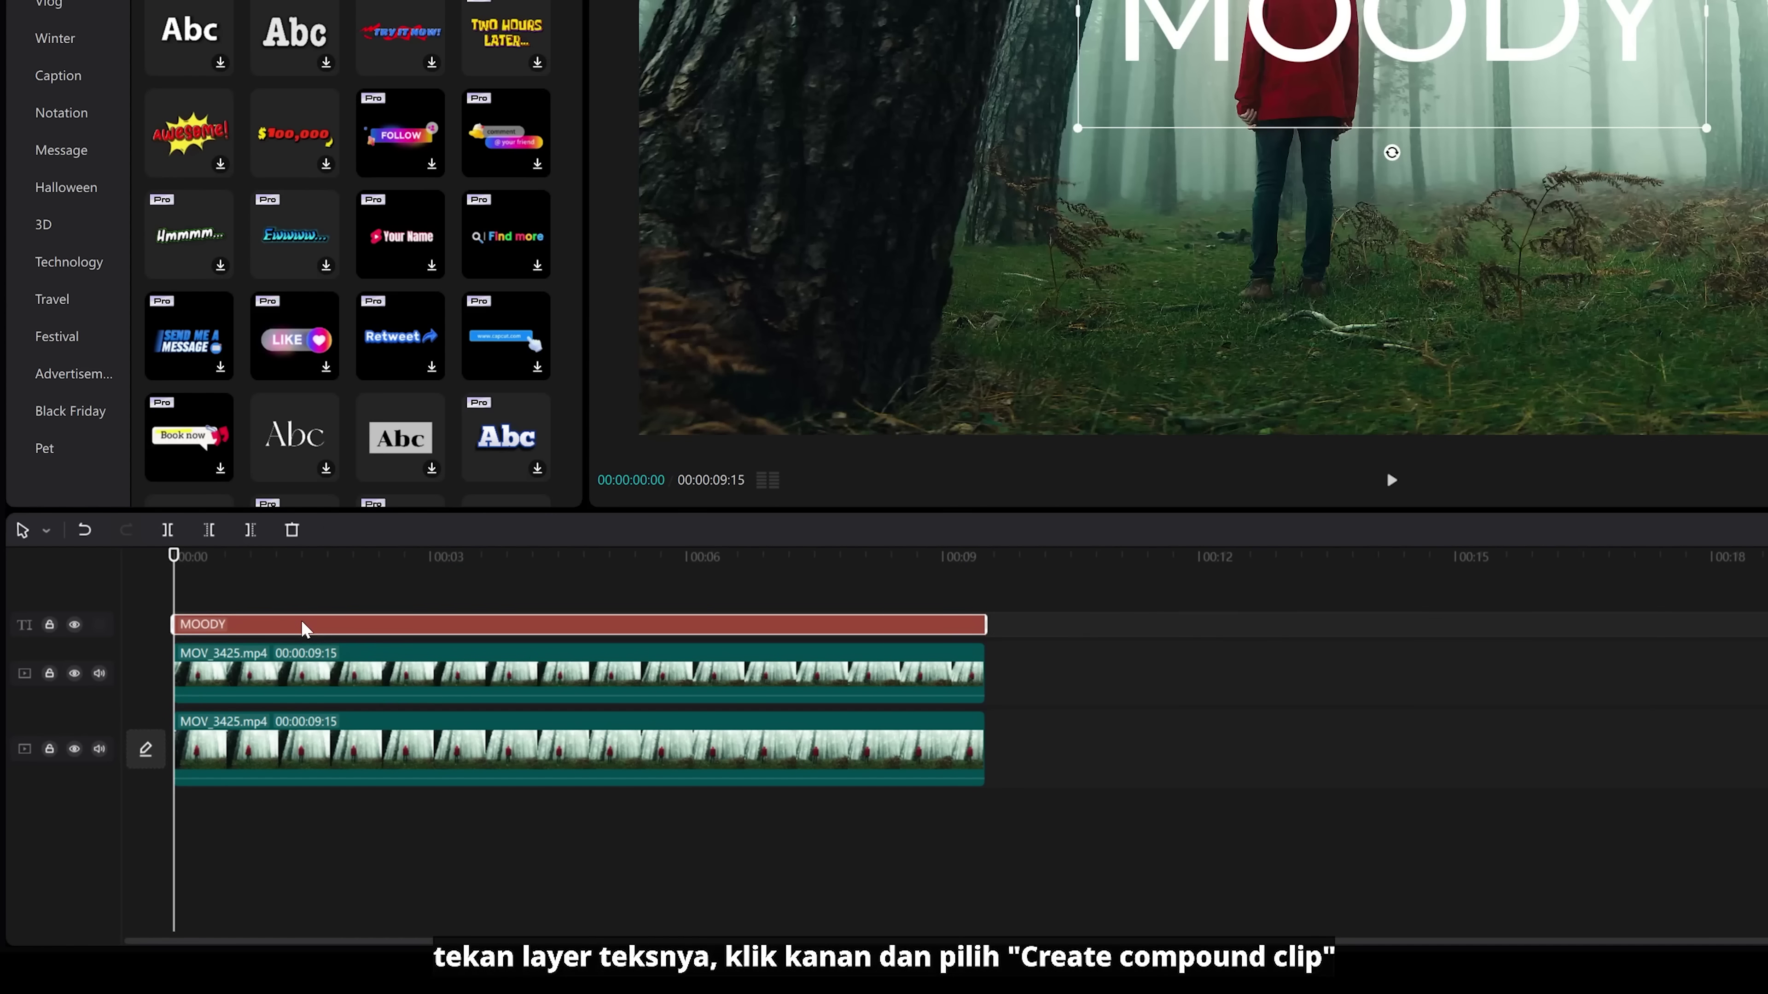
{"action": "right_click", "coordinate": [304, 628]}
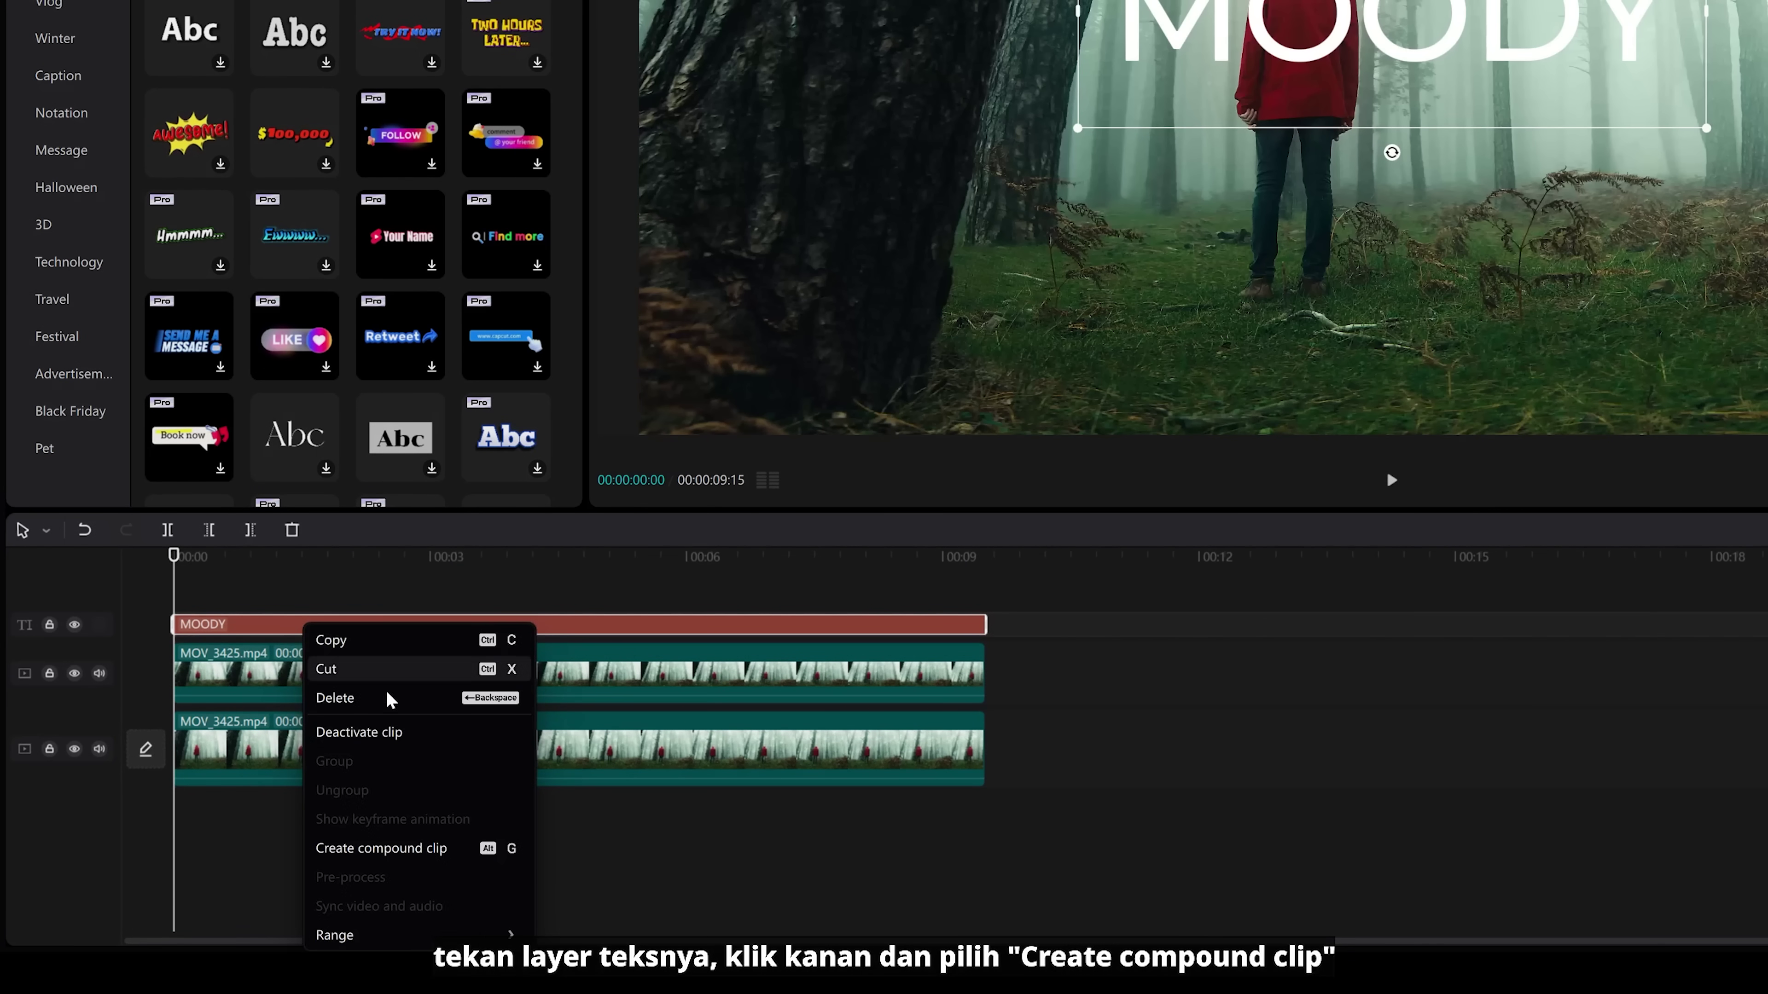
{"action": "left_click", "coordinate": [456, 848]}
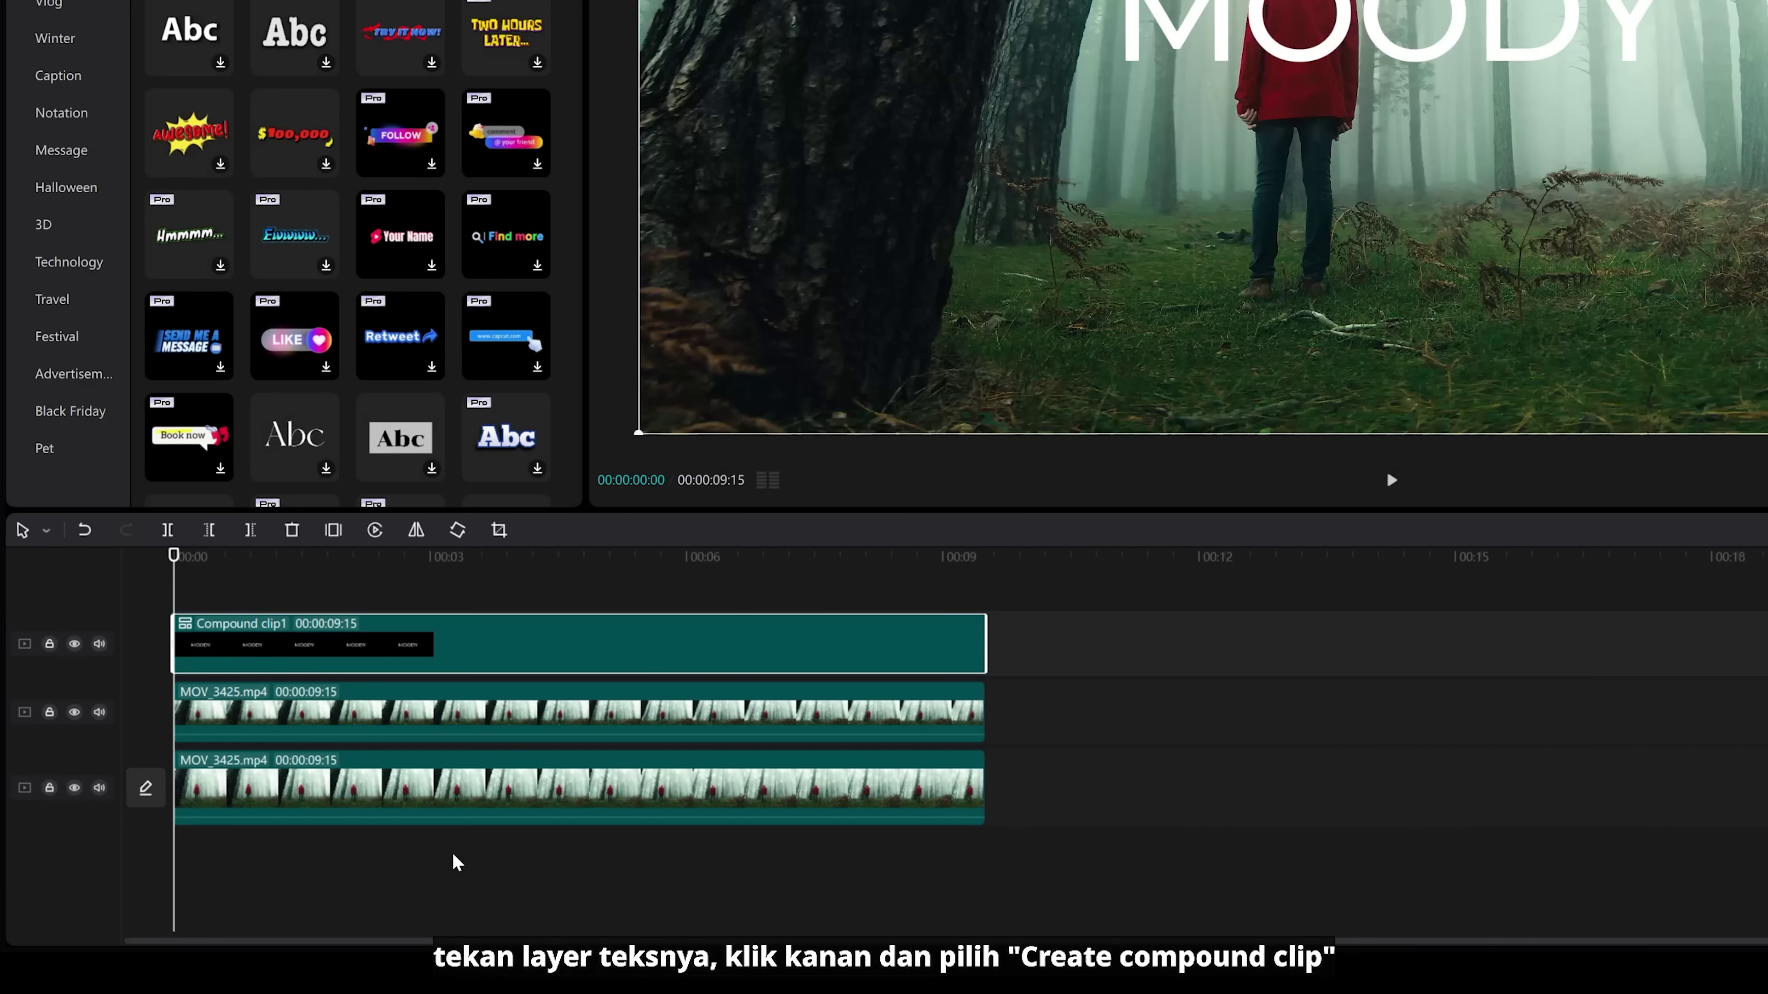
Set the duplicate forest clip to Layer 2 in the Video Basic panel.
{"action": "left_click", "coordinate": [482, 743]}
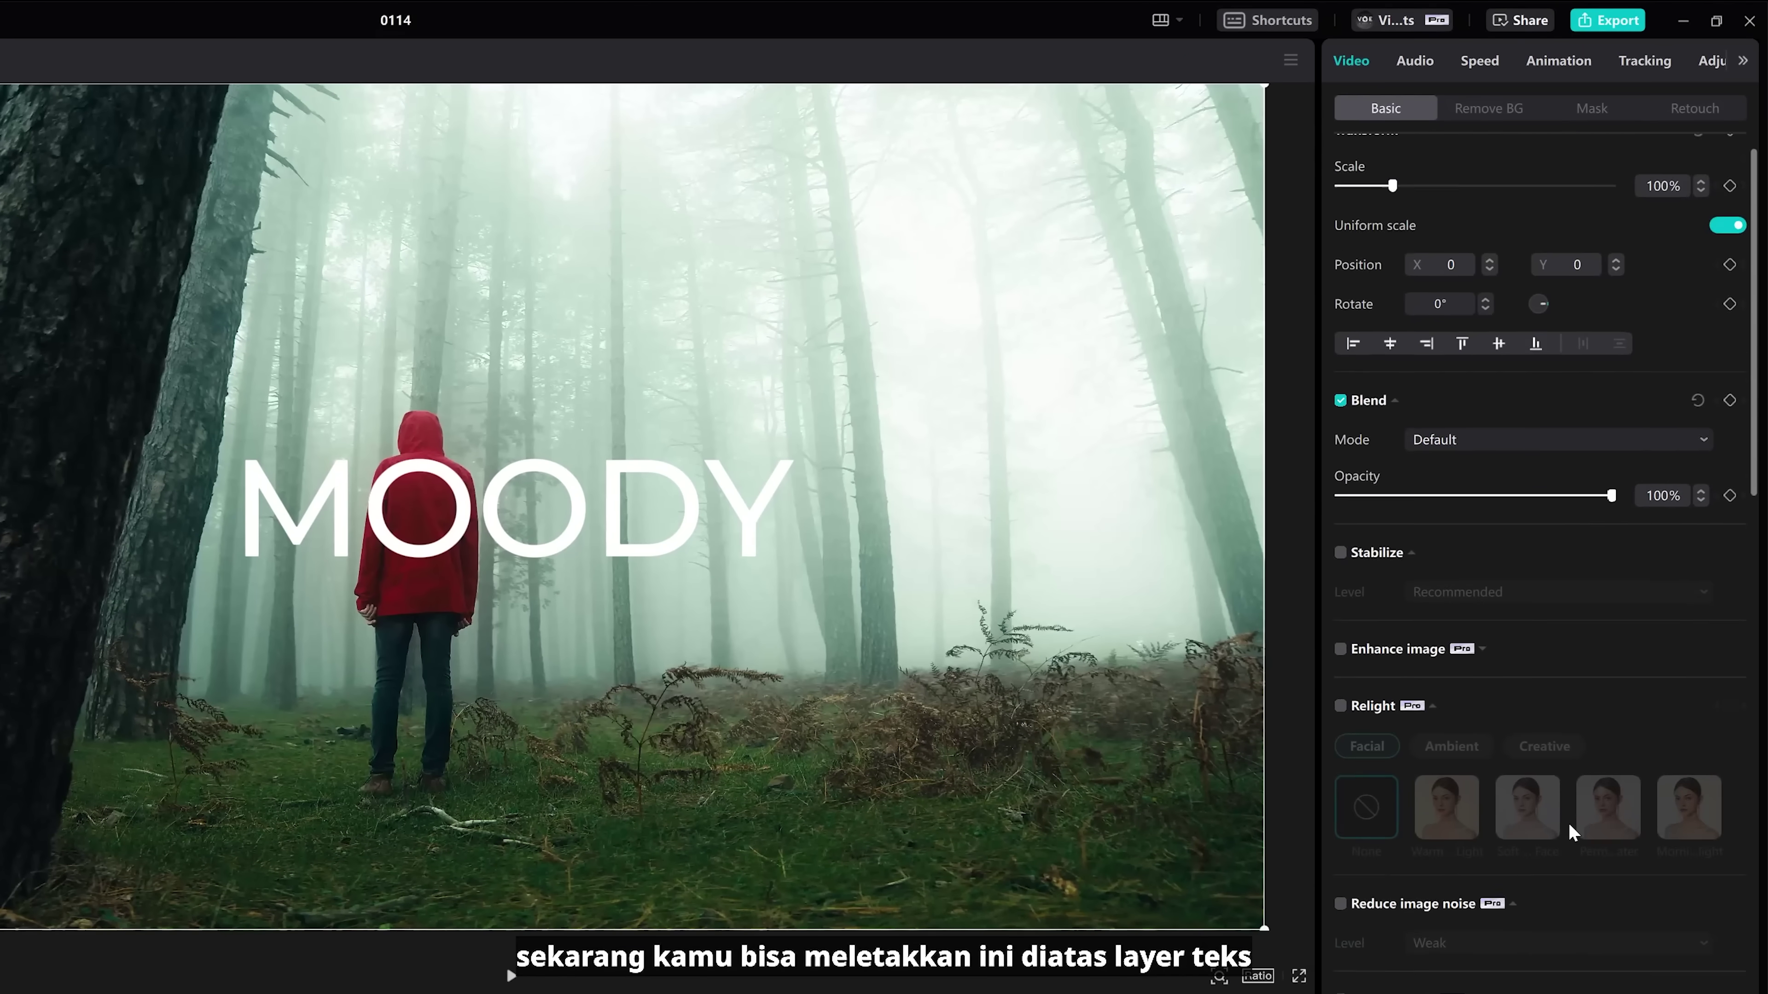
{"action": "scroll", "coordinate": [1567, 822], "scroll_direction": "down", "scroll_amount": 10}
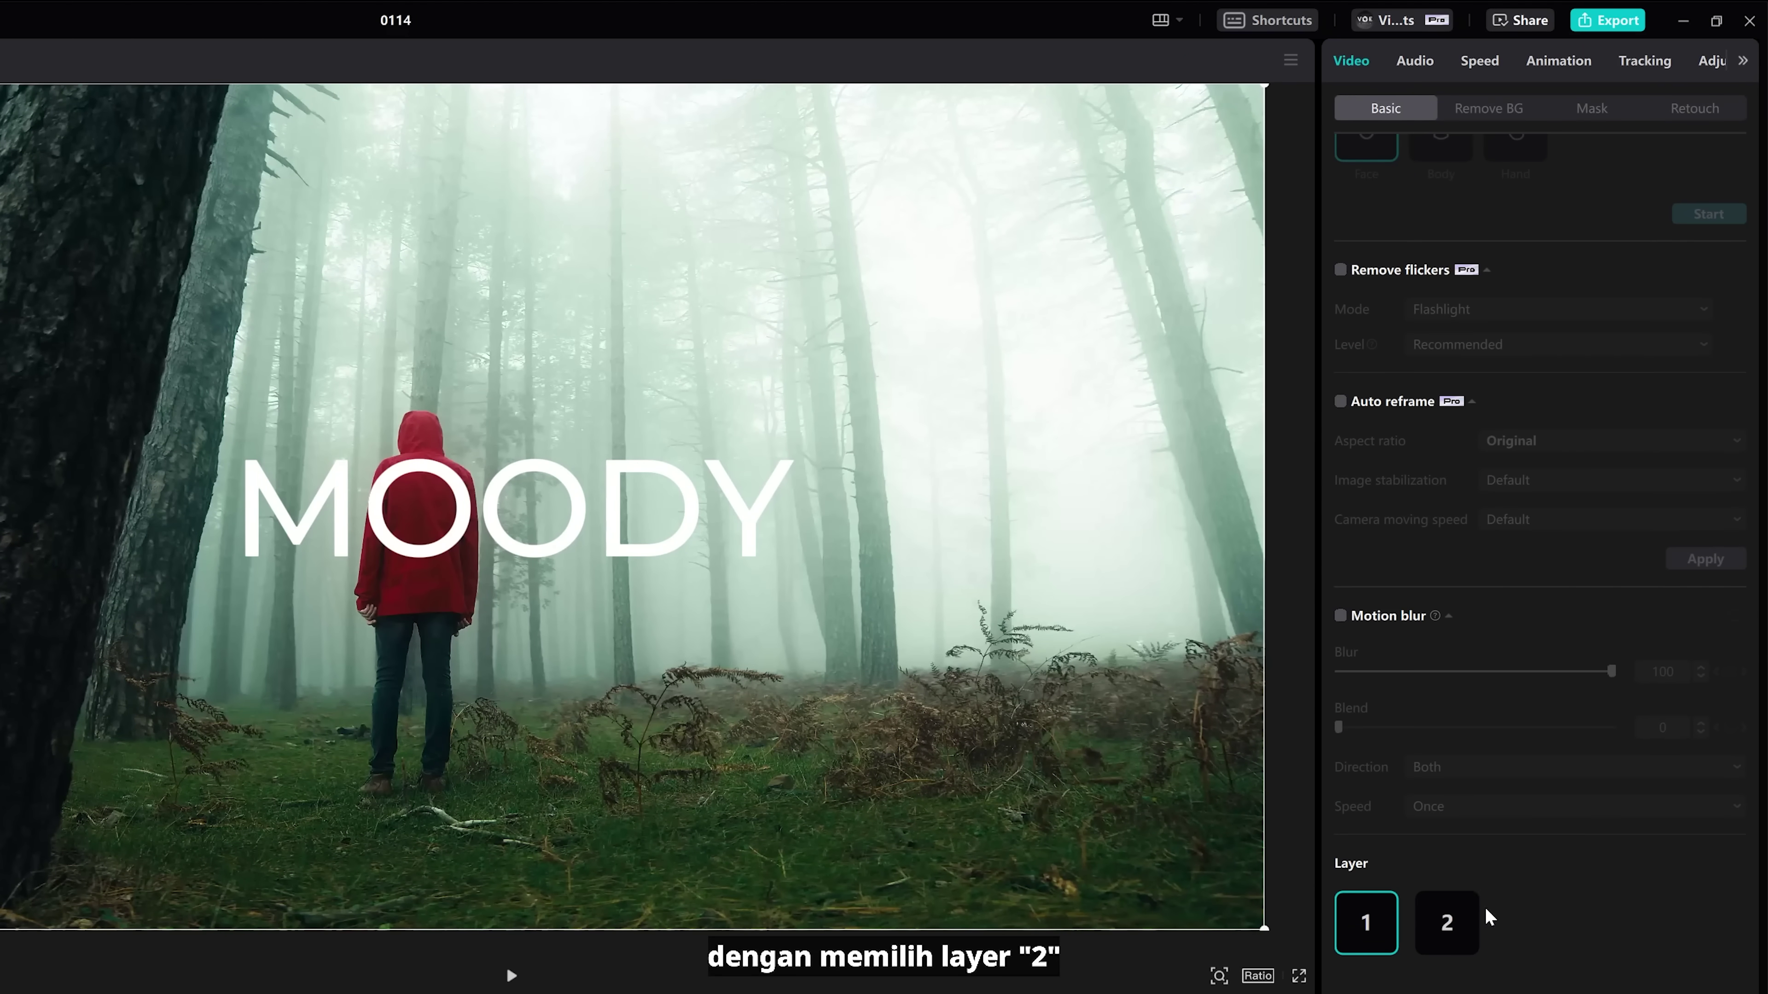
{"action": "left_click", "coordinate": [1473, 925]}
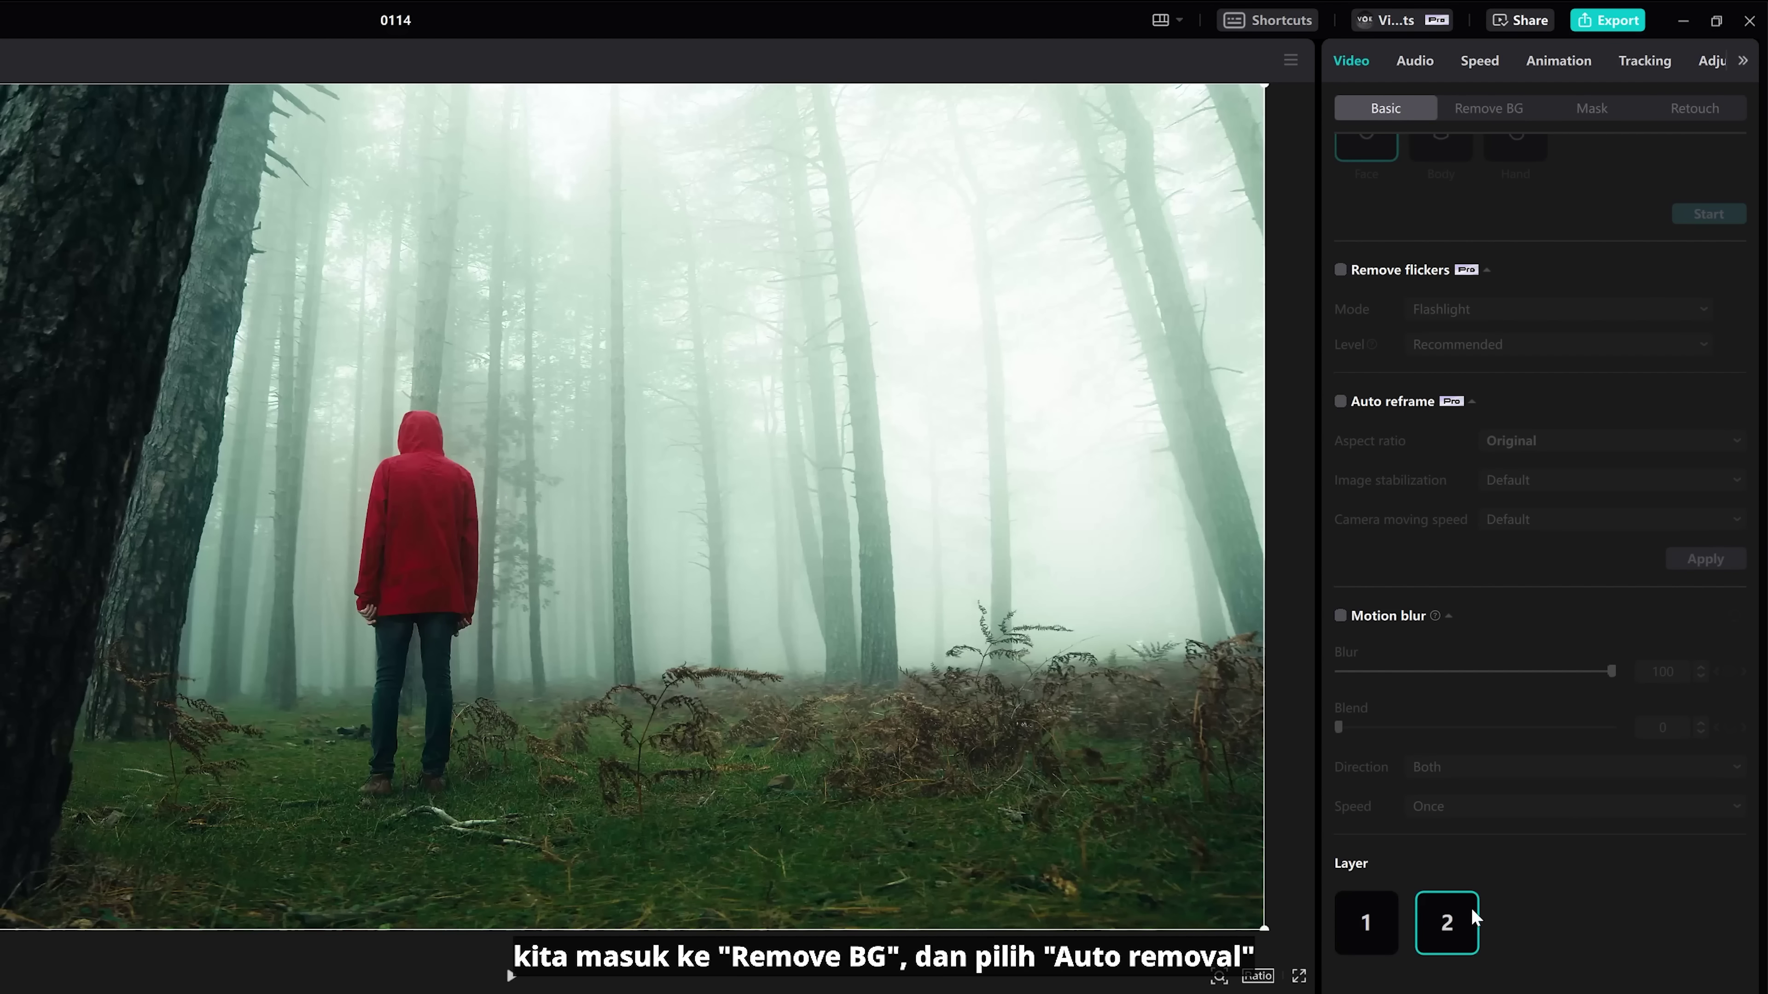
Apply Remove BG Auto removal to cut out the hooded person, then play the result.
{"action": "left_click", "coordinate": [1506, 106]}
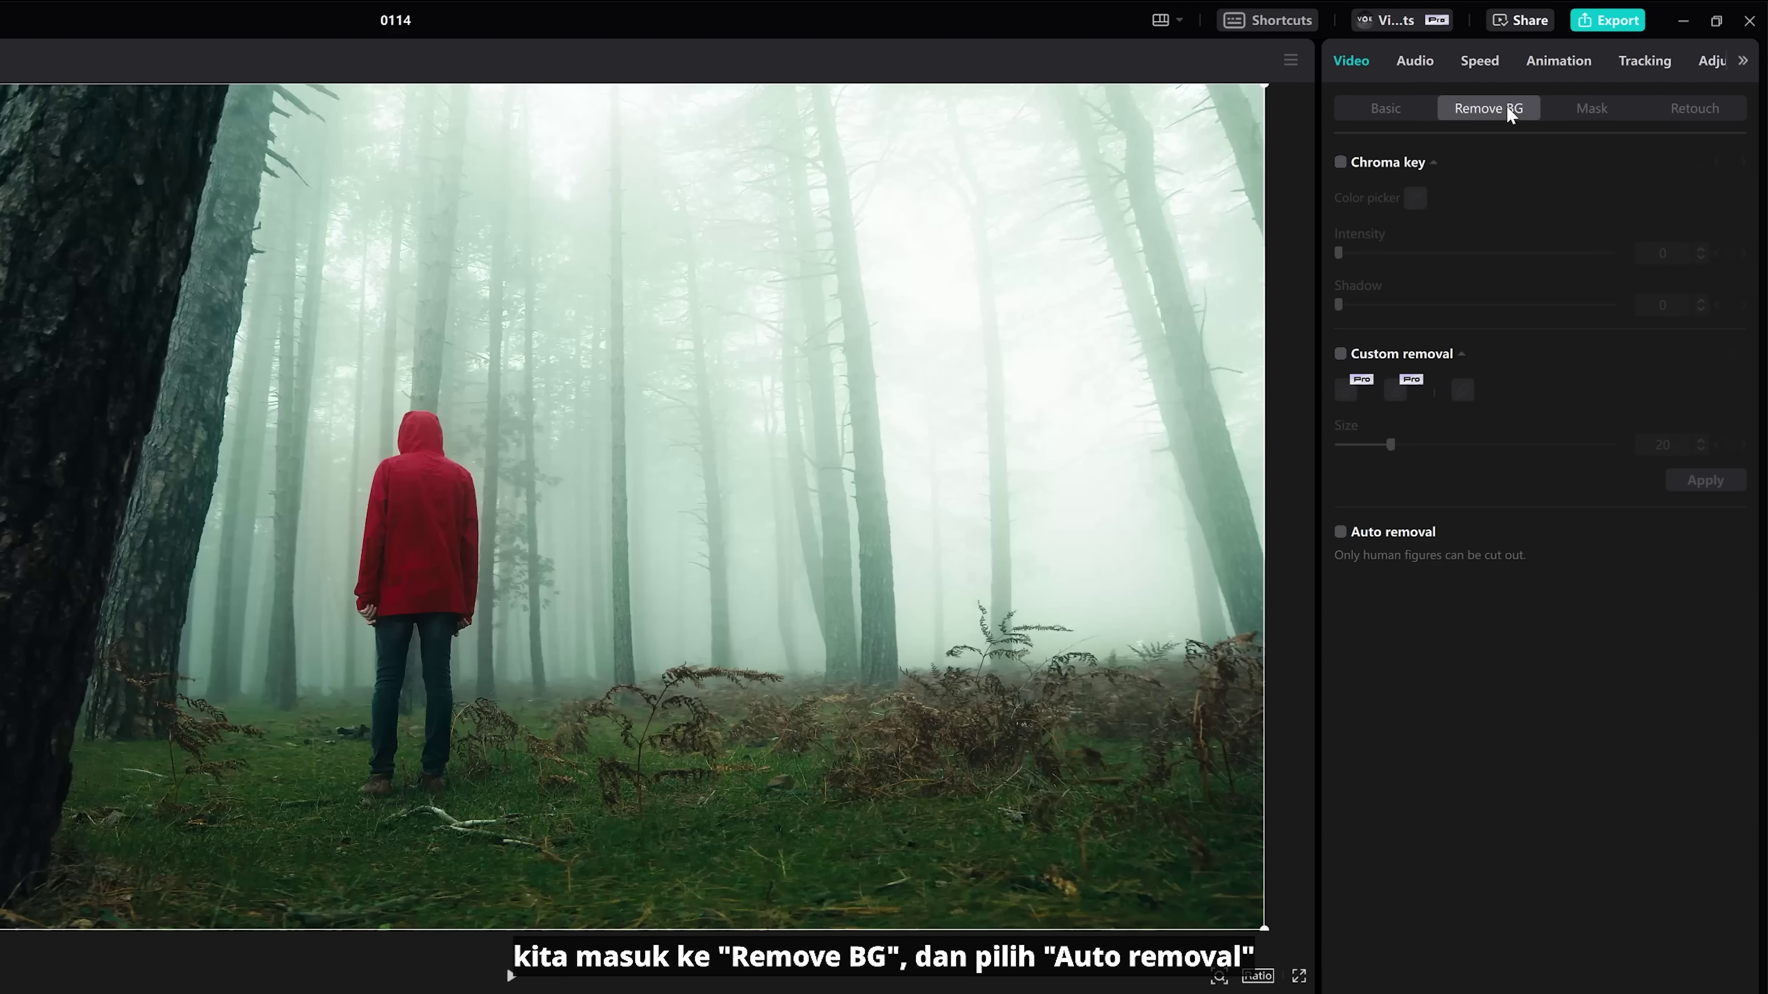
{"action": "left_click", "coordinate": [1340, 532]}
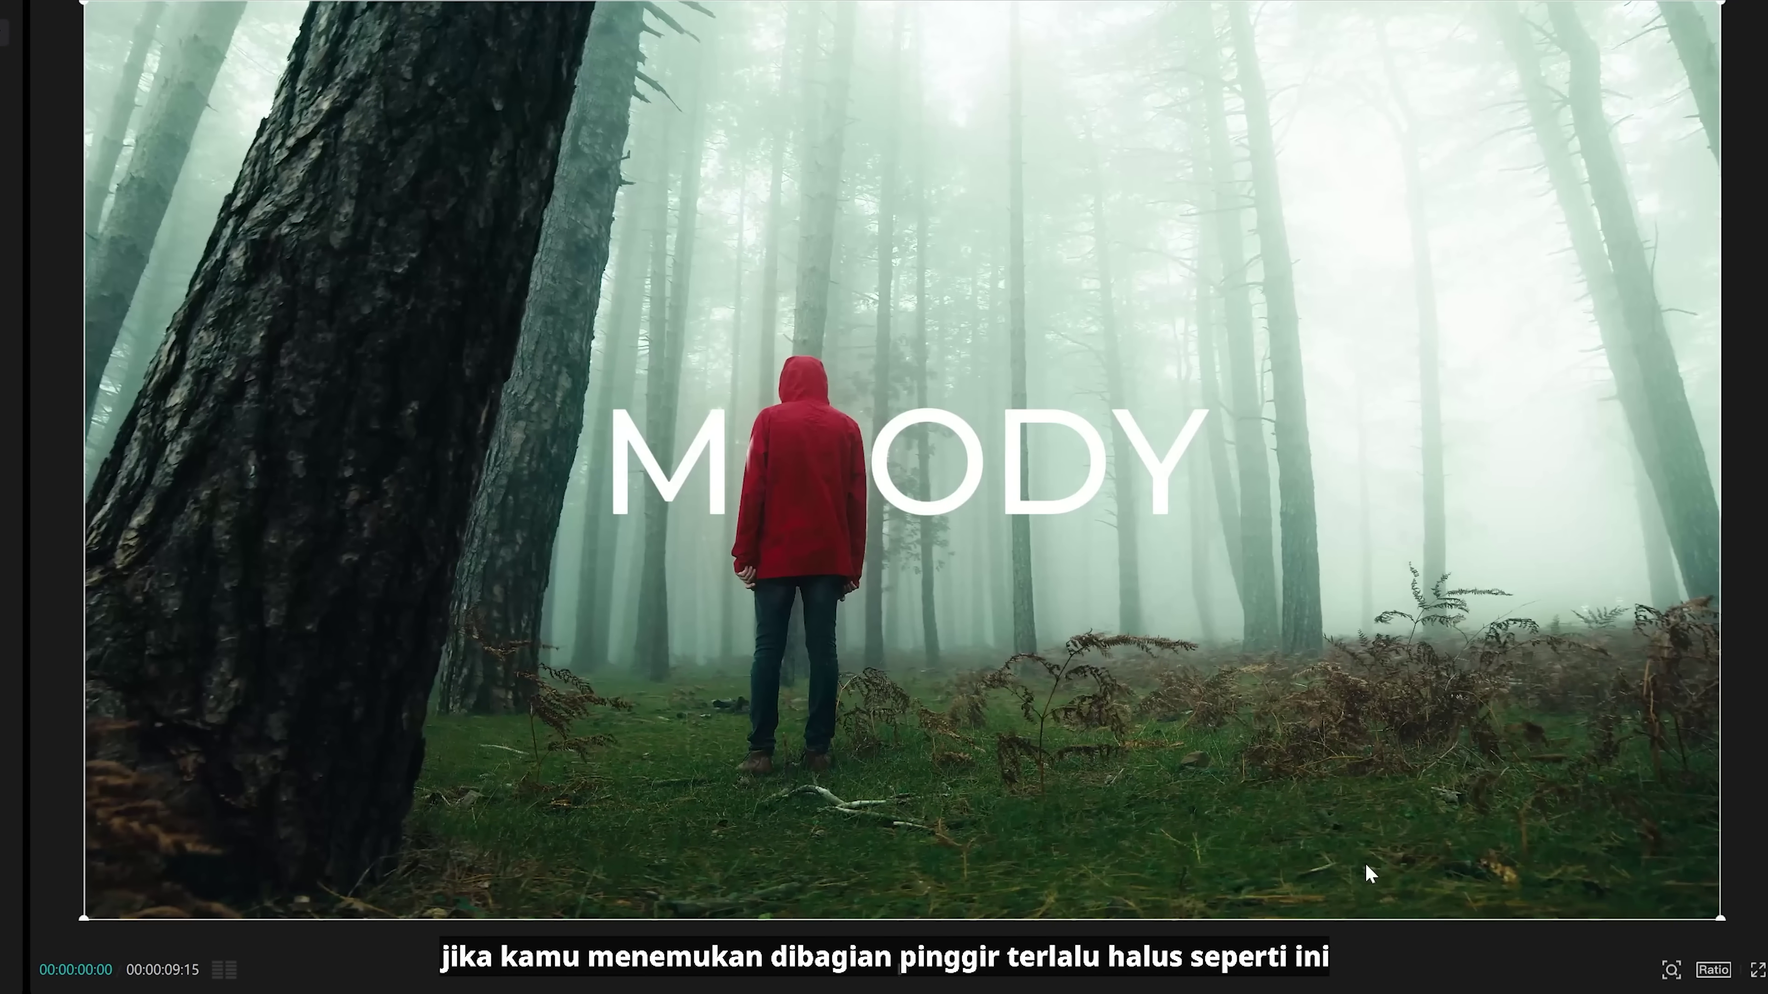
{"action": "left_click", "coordinate": [894, 977]}
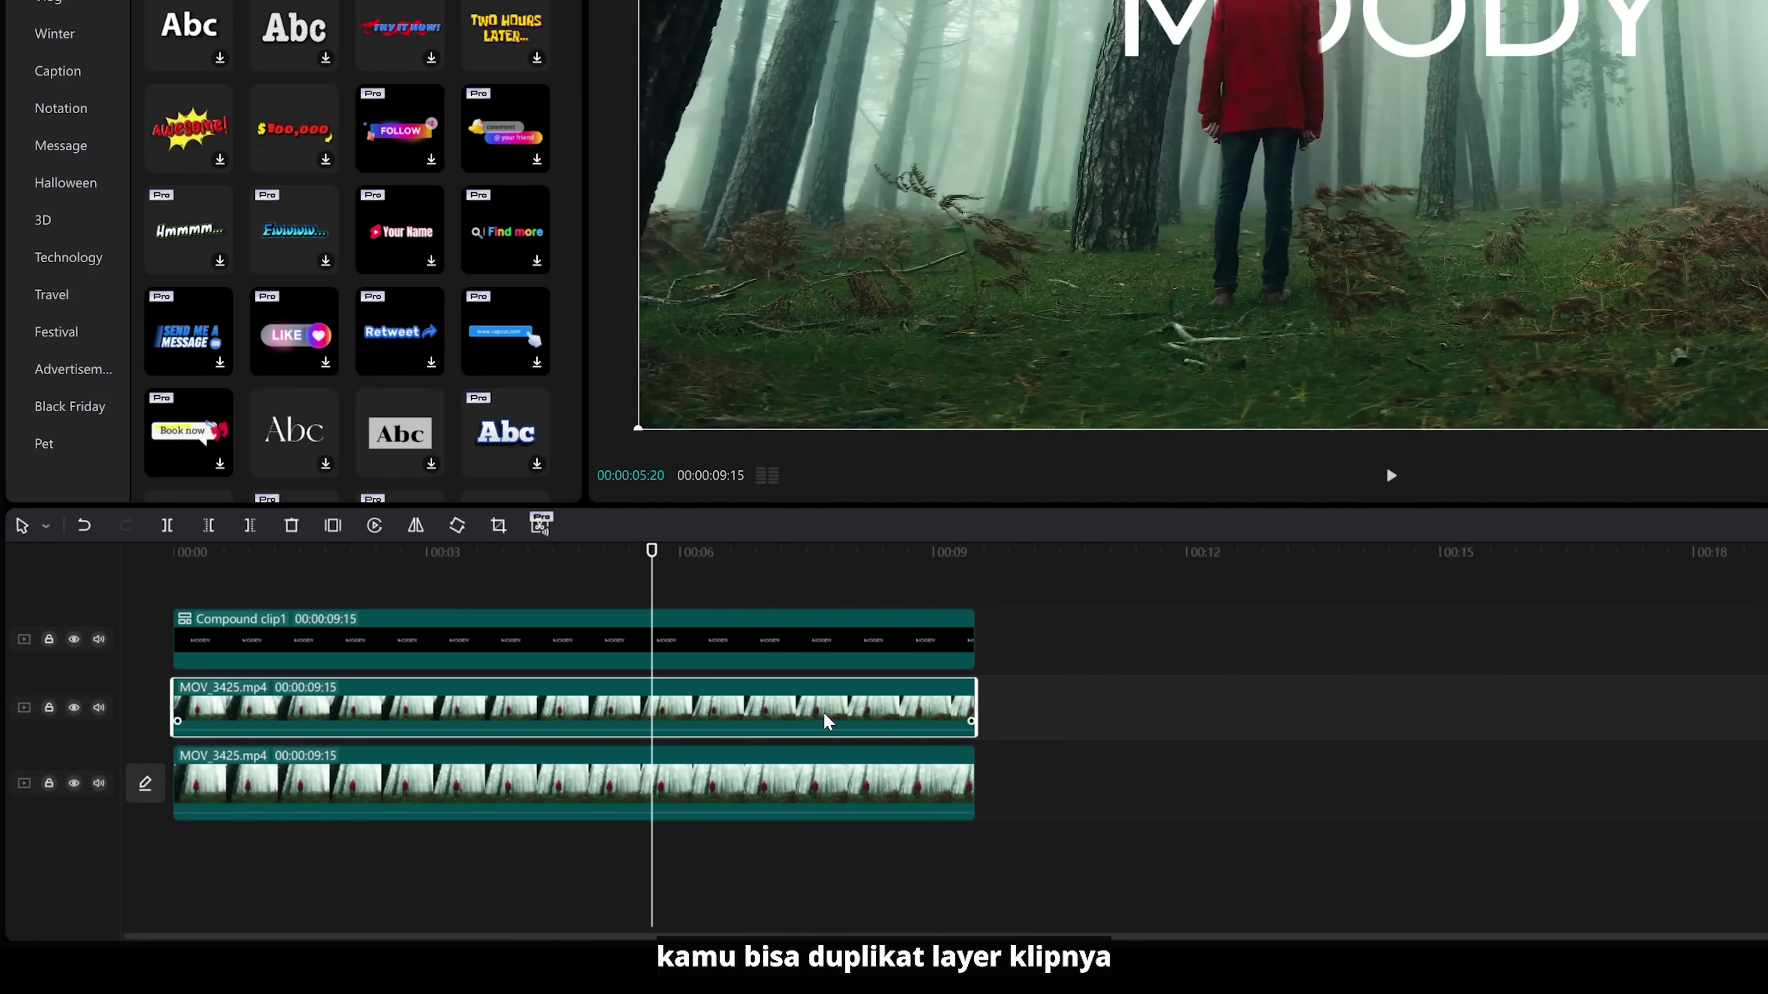
Copy the MOV_3425 clip and paste it at the timeline start on a new track.
{"action": "right_click", "coordinate": [827, 720]}
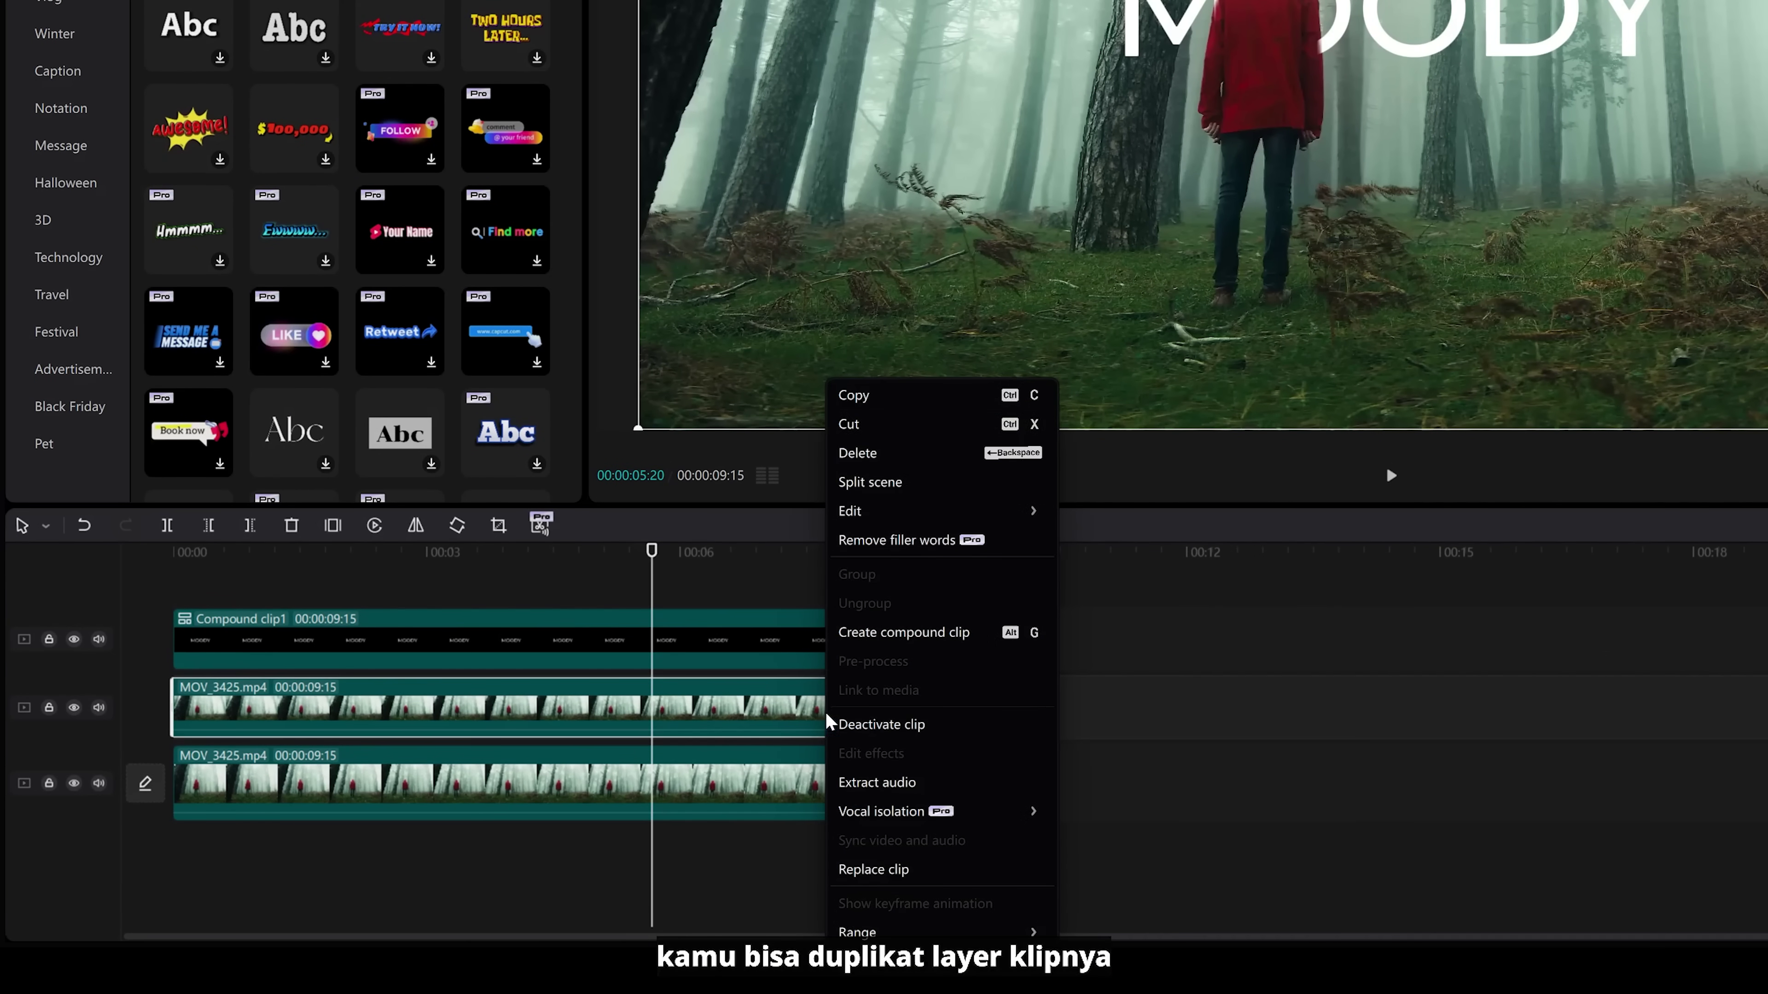
{"action": "left_click", "coordinate": [914, 410]}
{"action": "left_click_drag", "start_coordinate": [653, 550], "coordinate": [174, 552]}
{"action": "right_click", "coordinate": [254, 567]}
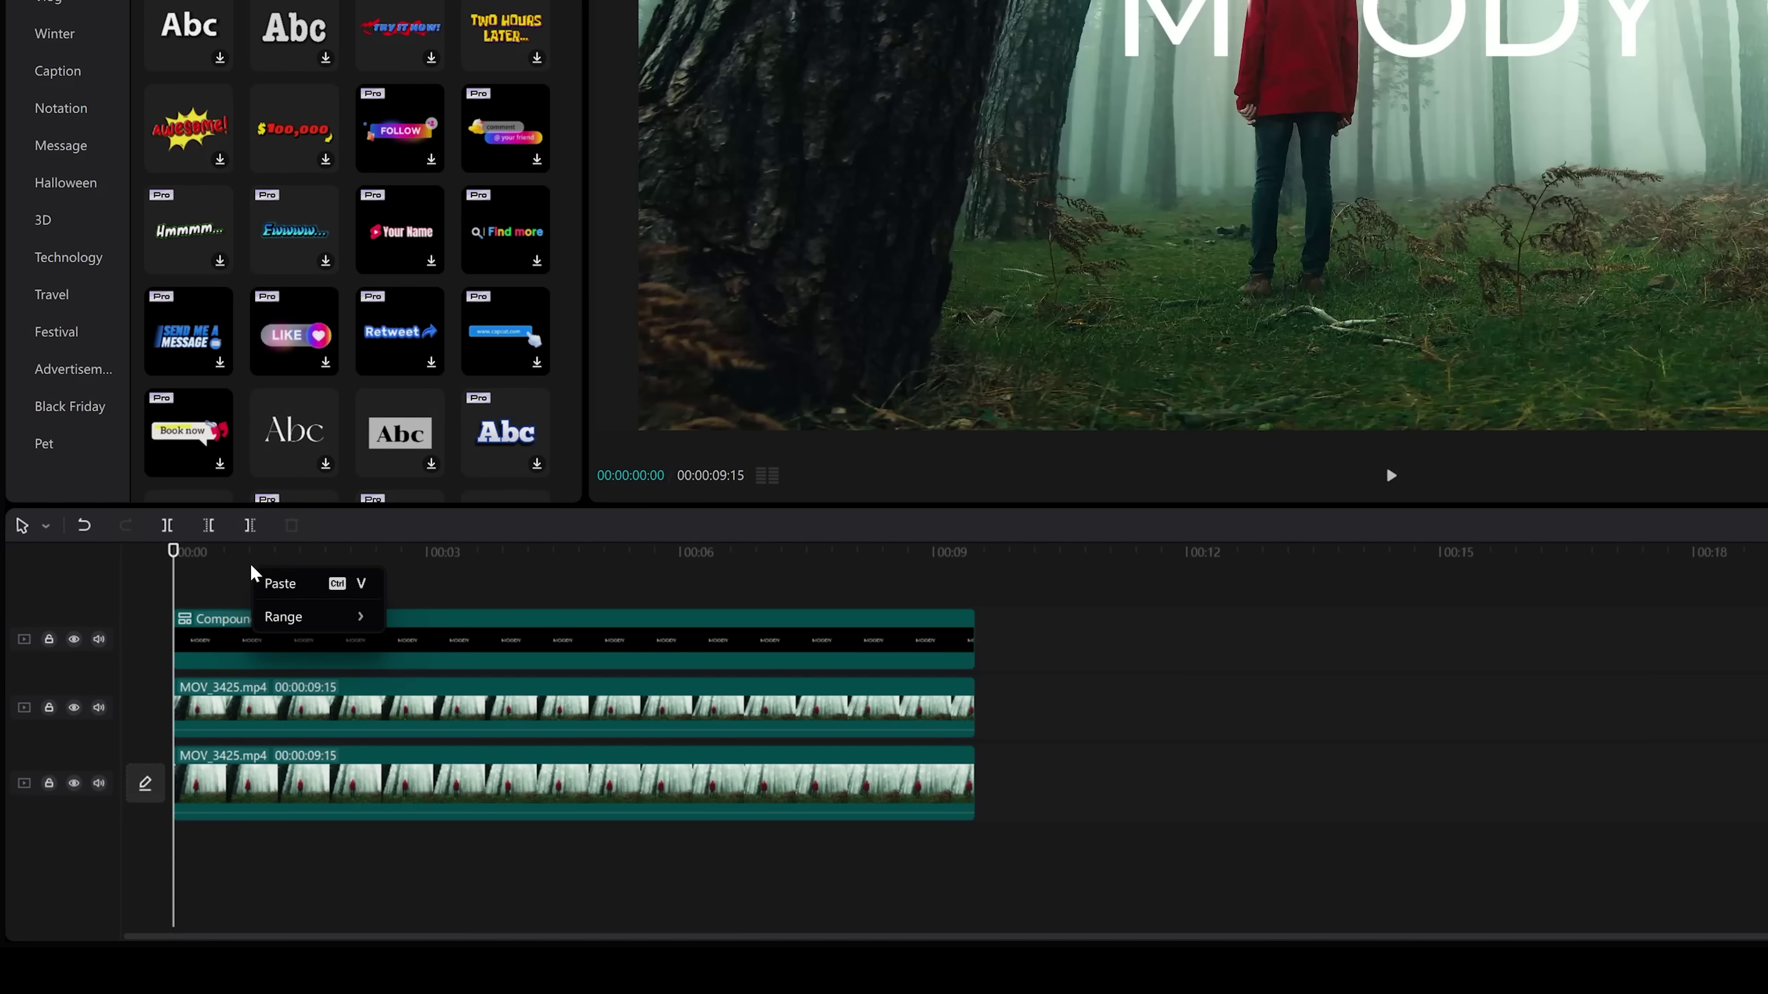
{"action": "left_click", "coordinate": [276, 583]}
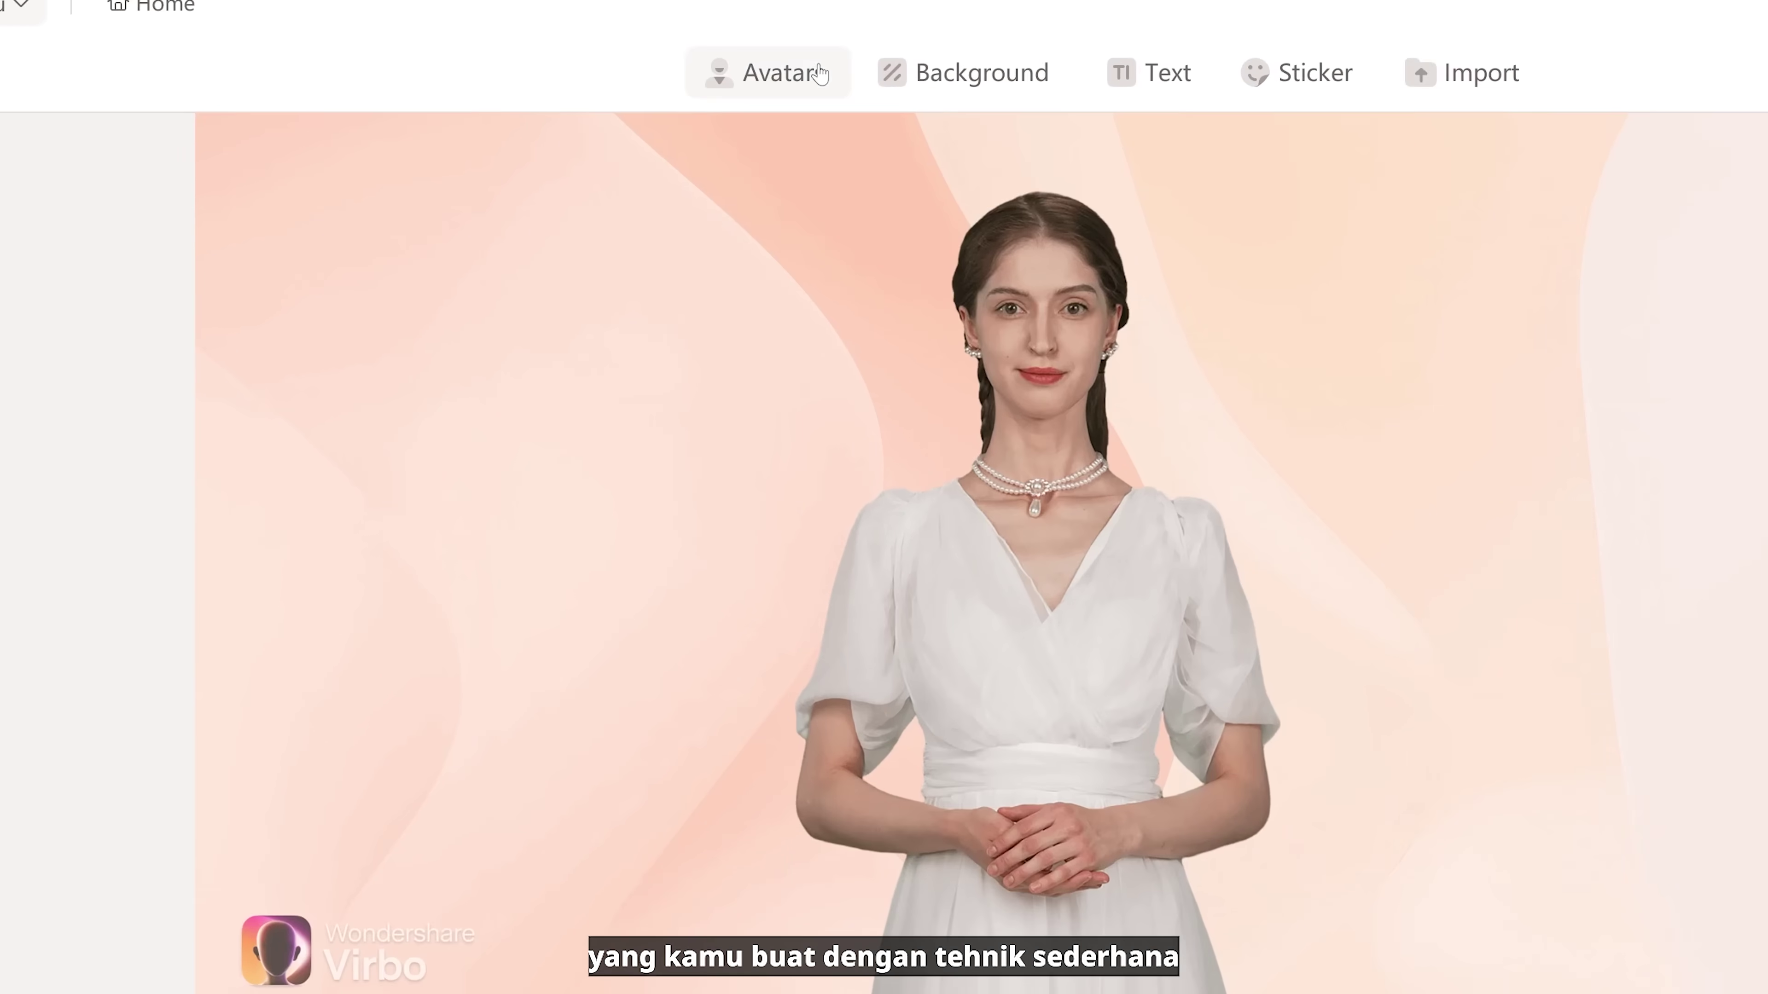
Choose a female presenter avatar and place it on the canvas.
{"action": "left_click", "coordinate": [819, 73]}
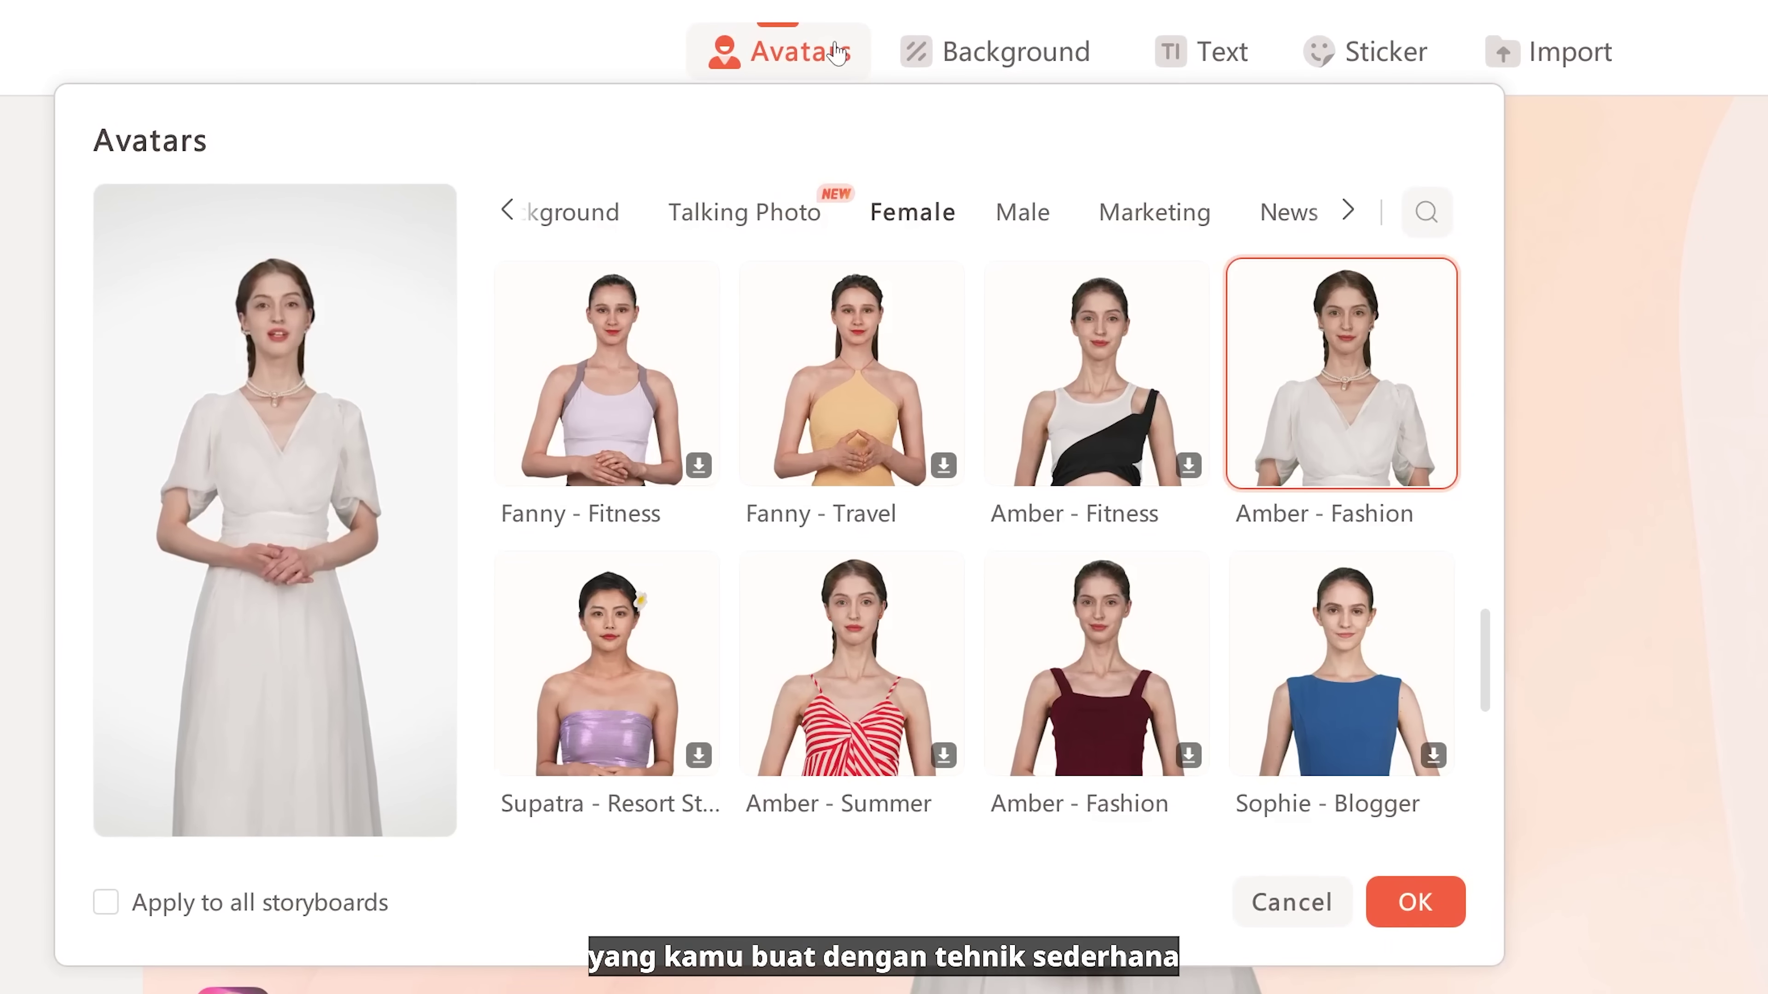
{"action": "left_click", "coordinate": [1034, 210]}
{"action": "scroll", "coordinate": [1164, 298], "scroll_direction": "down", "scroll_amount": 15}
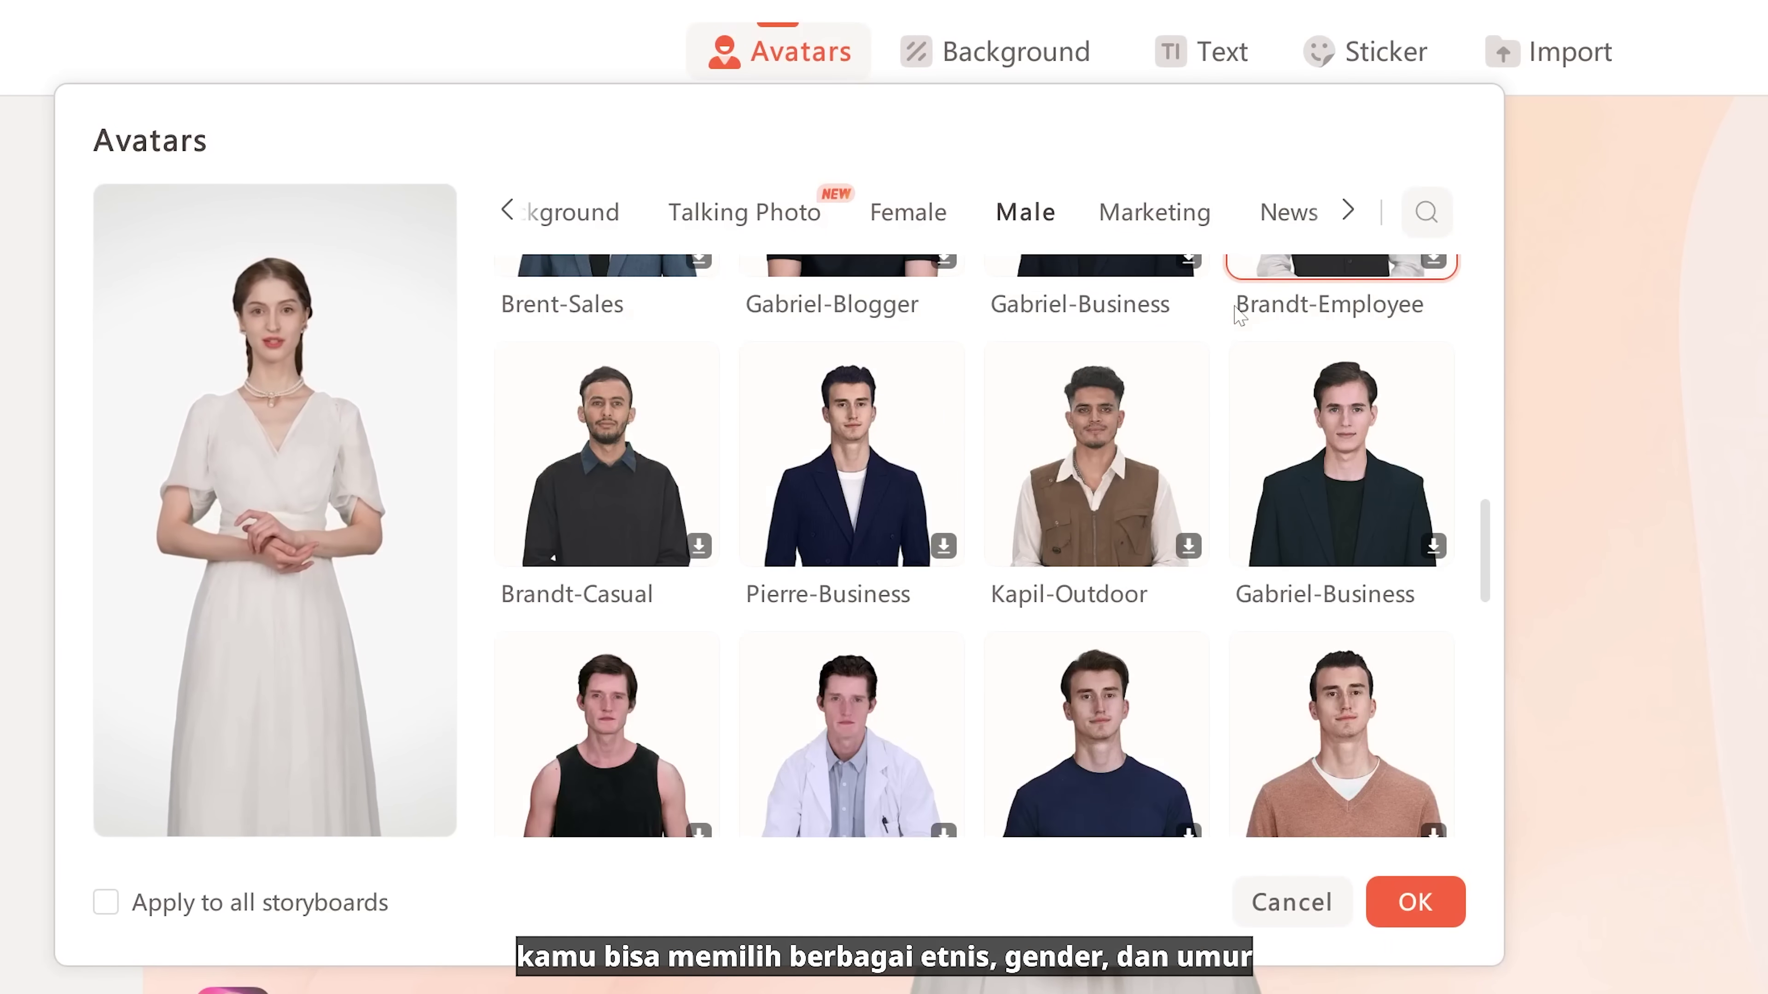
{"action": "left_click", "coordinate": [947, 230]}
{"action": "scroll", "coordinate": [1109, 418], "scroll_direction": "down", "scroll_amount": 20}
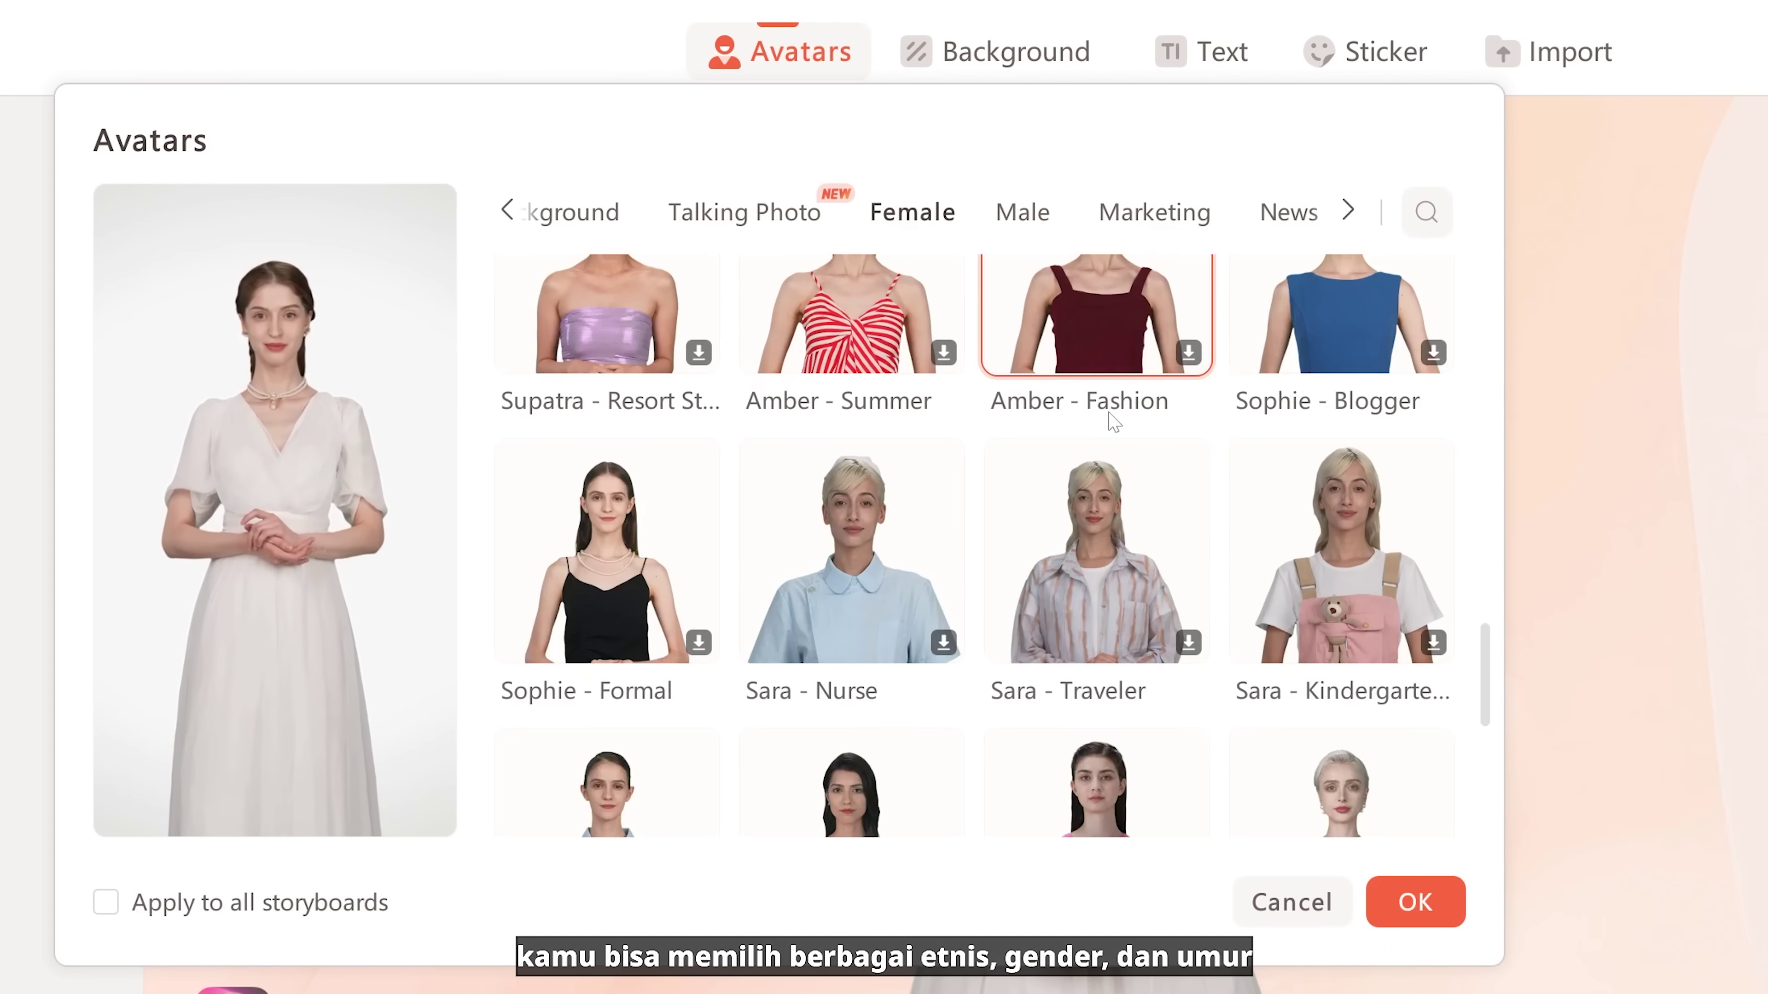
{"action": "scroll", "coordinate": [1111, 421], "scroll_direction": "down", "scroll_amount": 3}
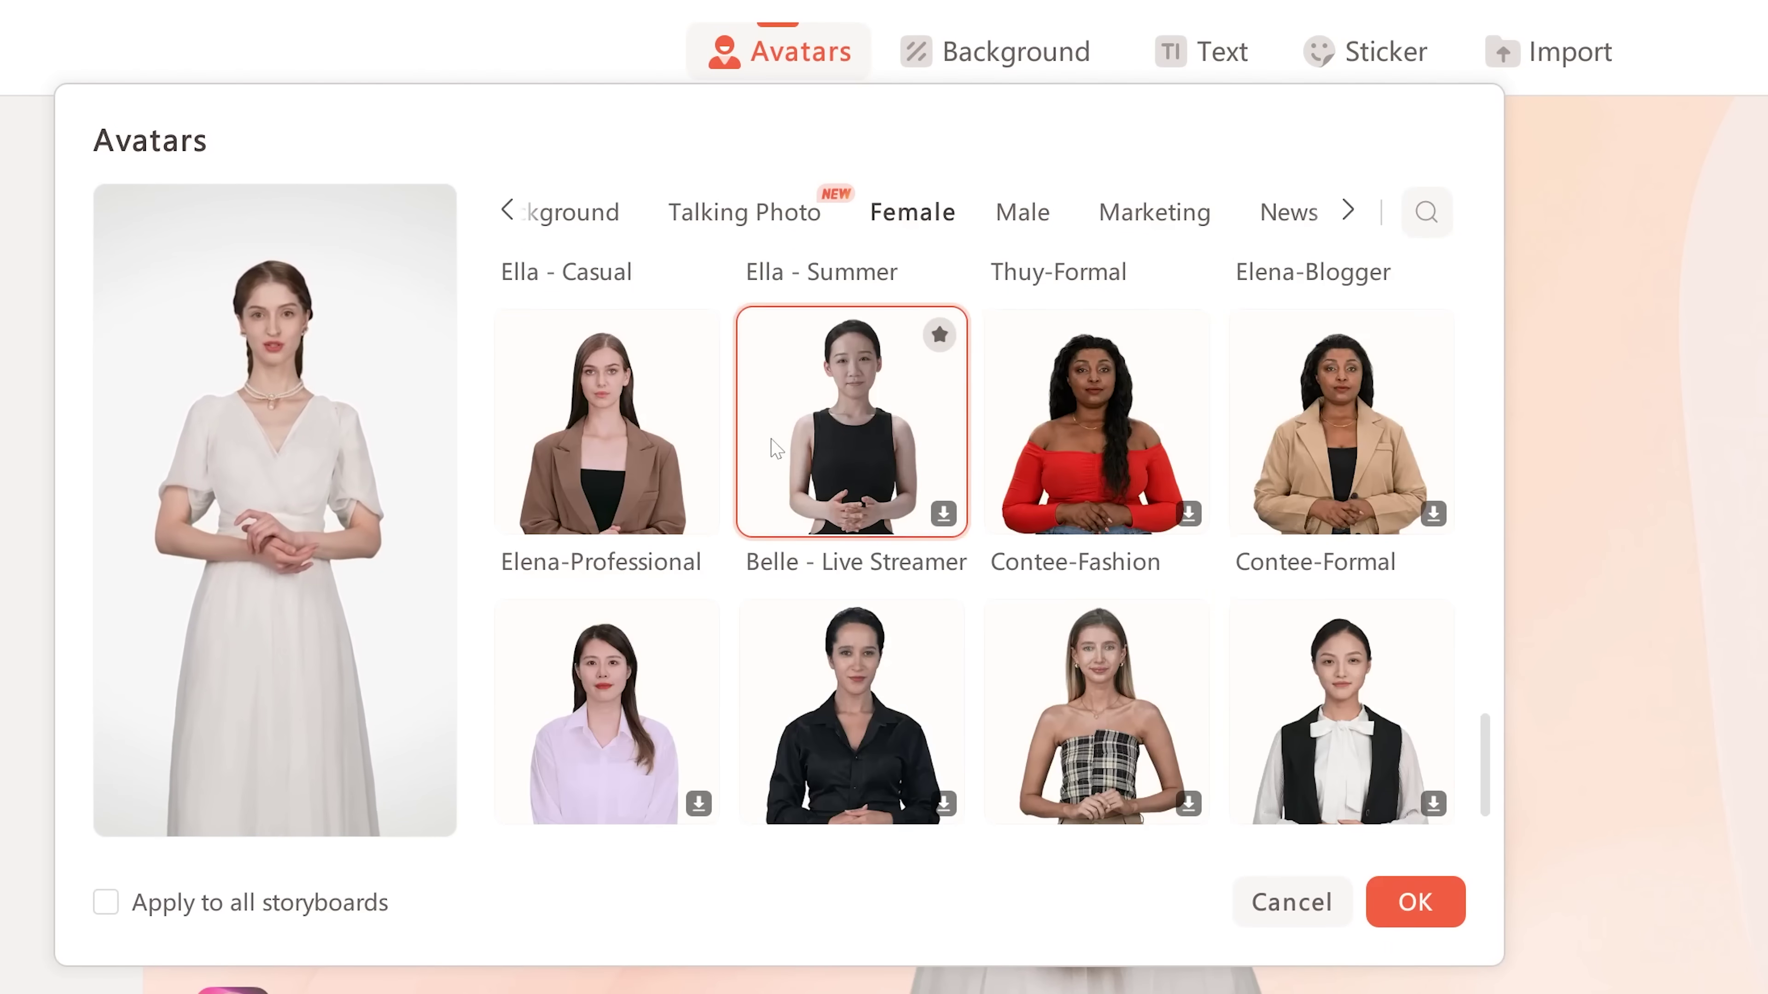
{"action": "left_click", "coordinate": [1403, 928]}
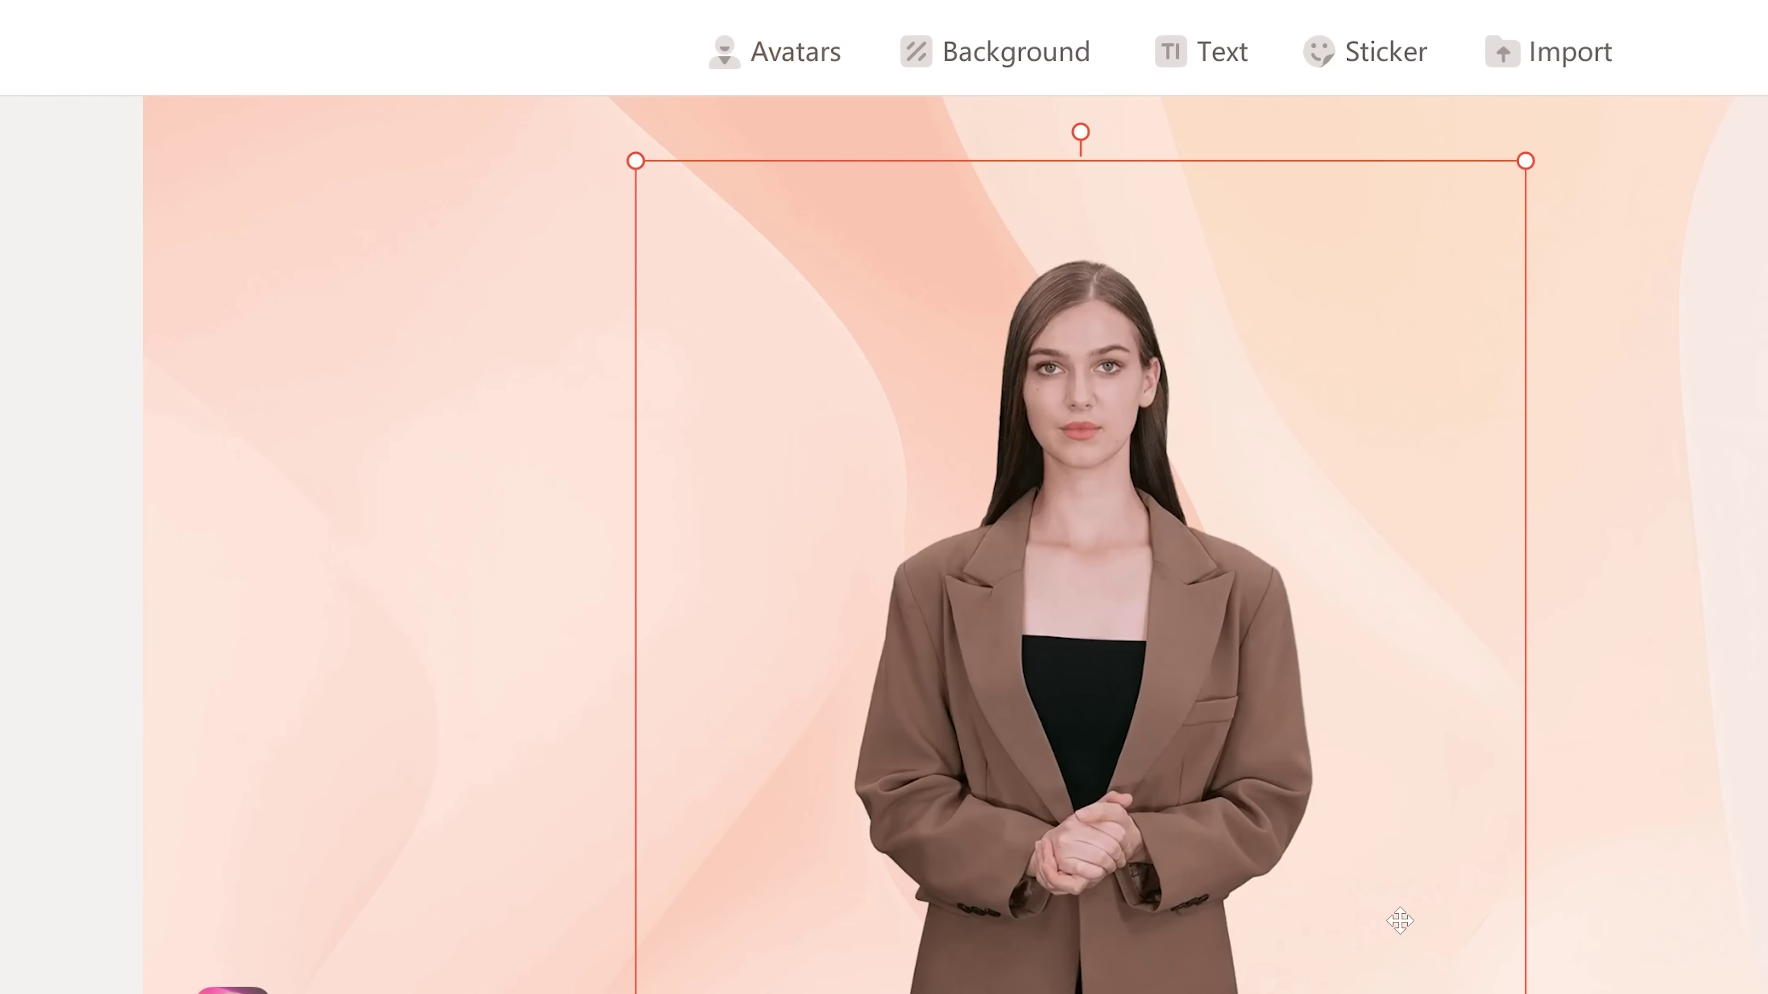
Apply the Business office corridor background and type the voiceover script.
{"action": "left_click", "coordinate": [1037, 69]}
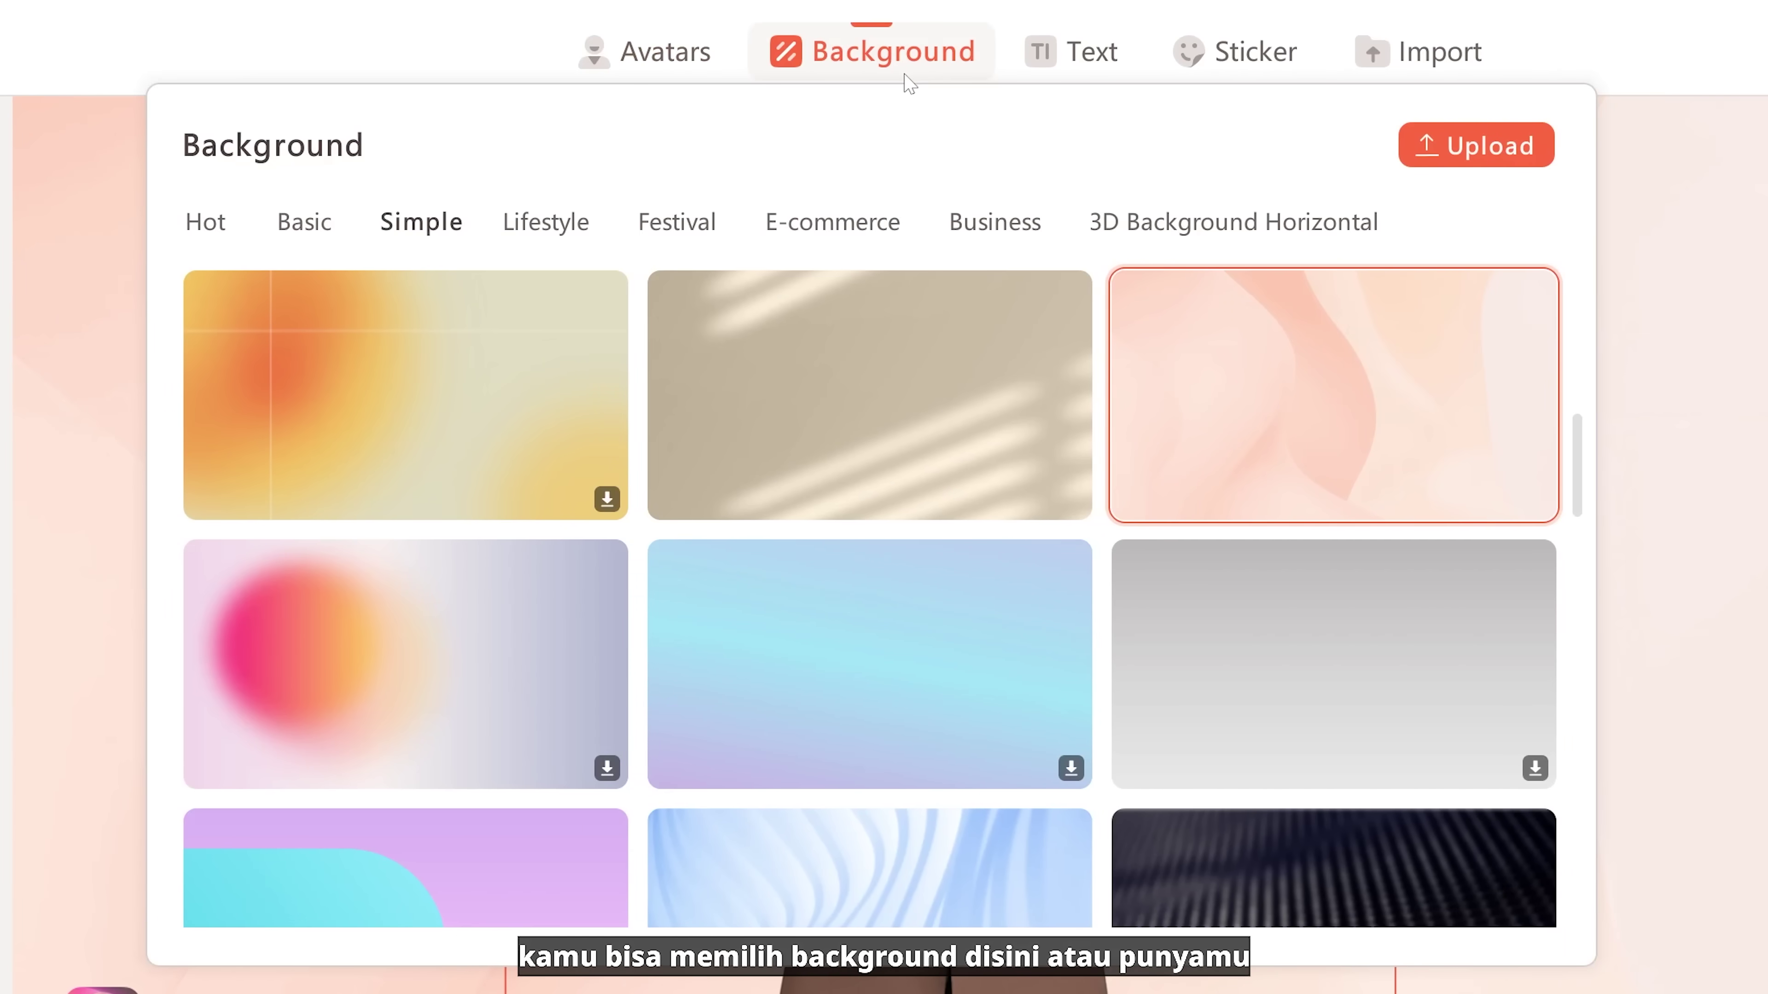
{"action": "left_click", "coordinate": [1013, 223]}
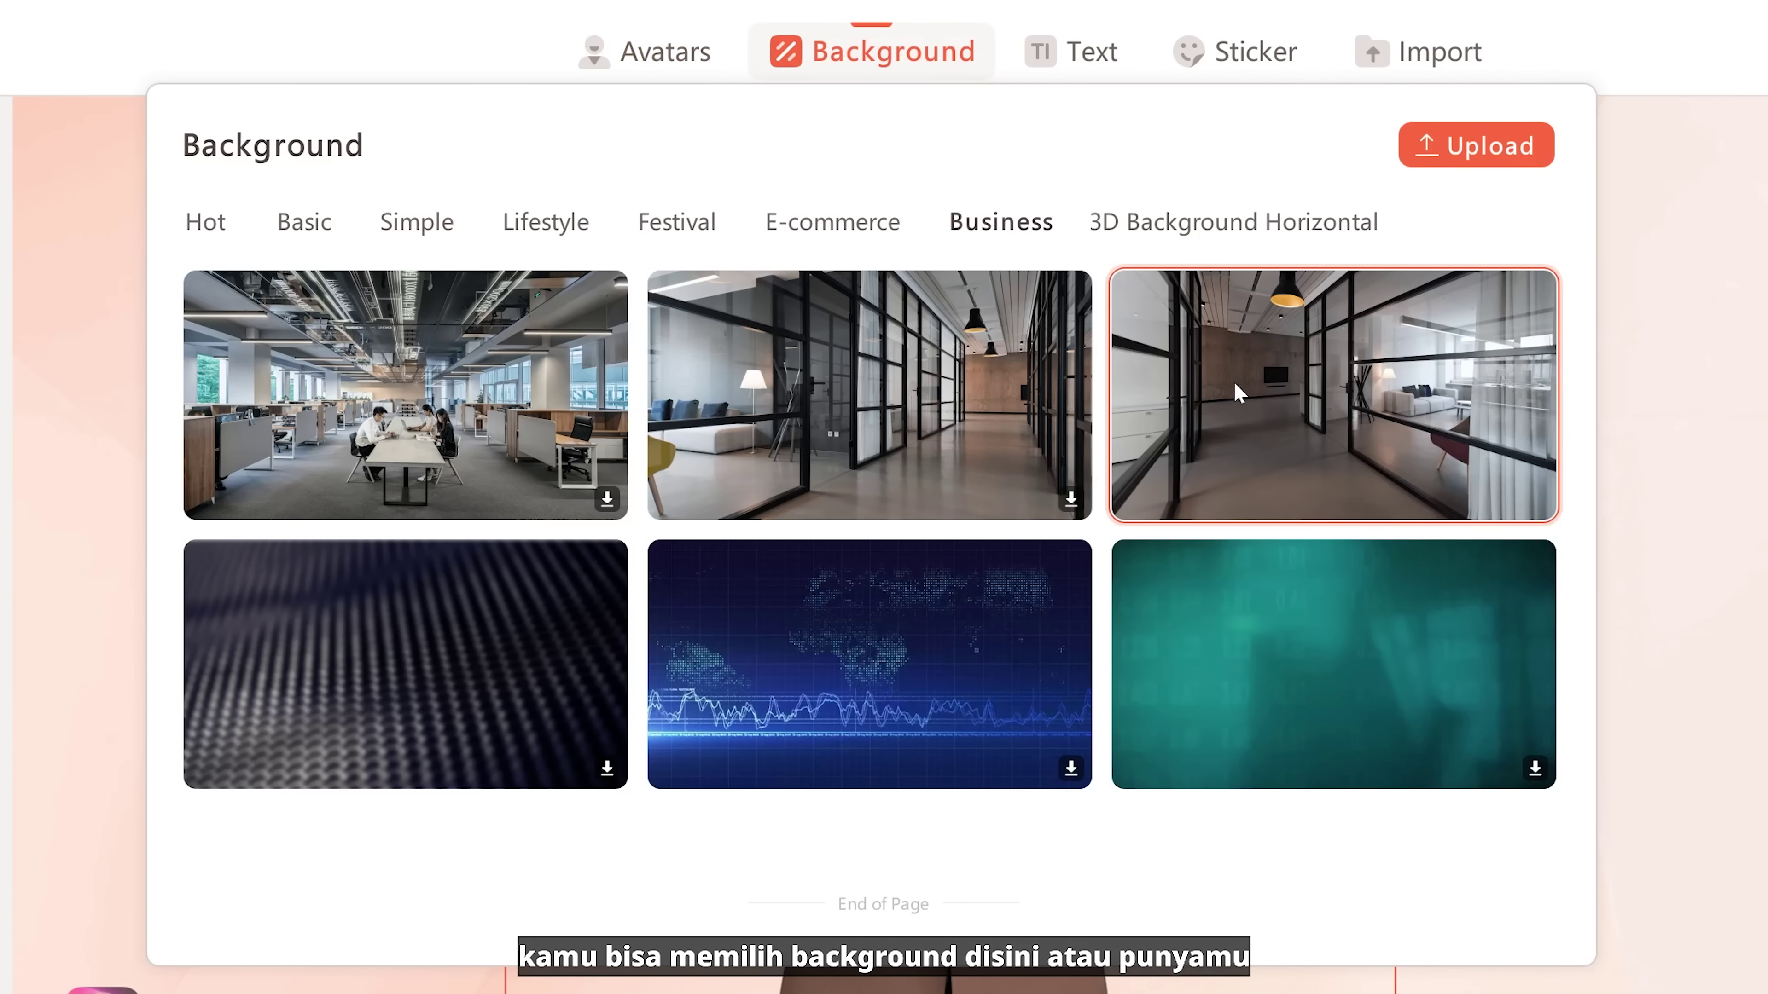
{"action": "left_click", "coordinate": [1234, 381]}
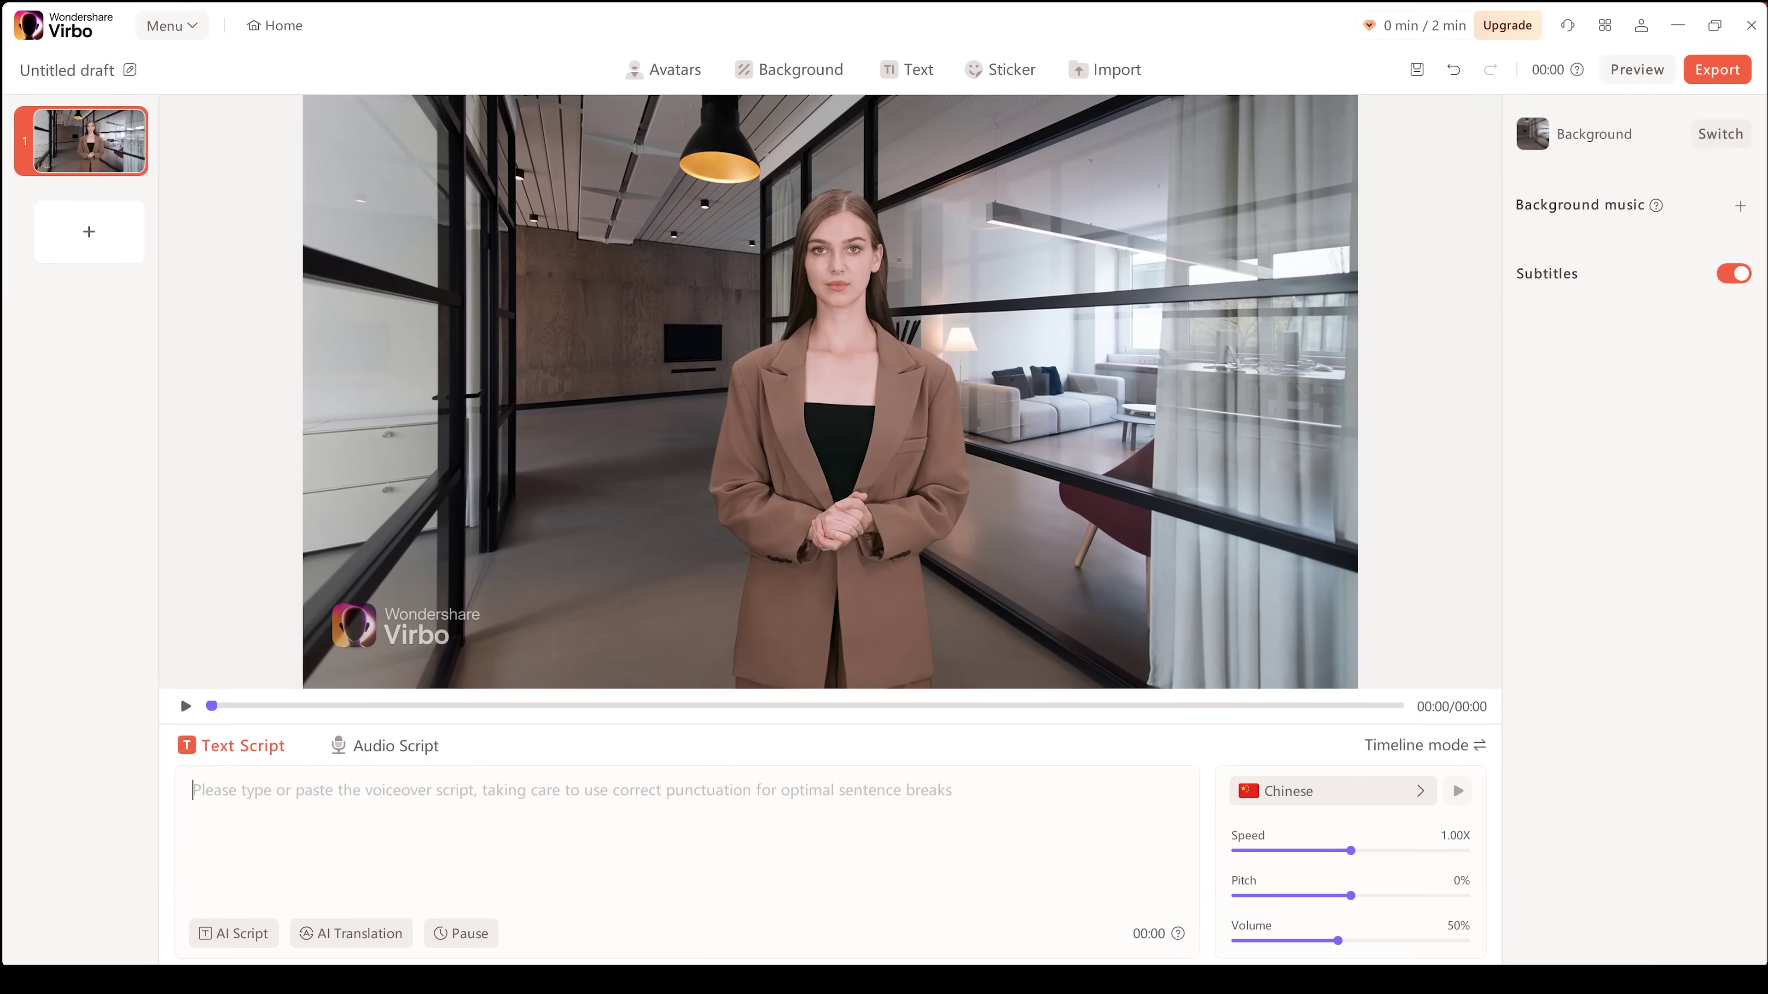
{"action": "type", "text": "Be"}
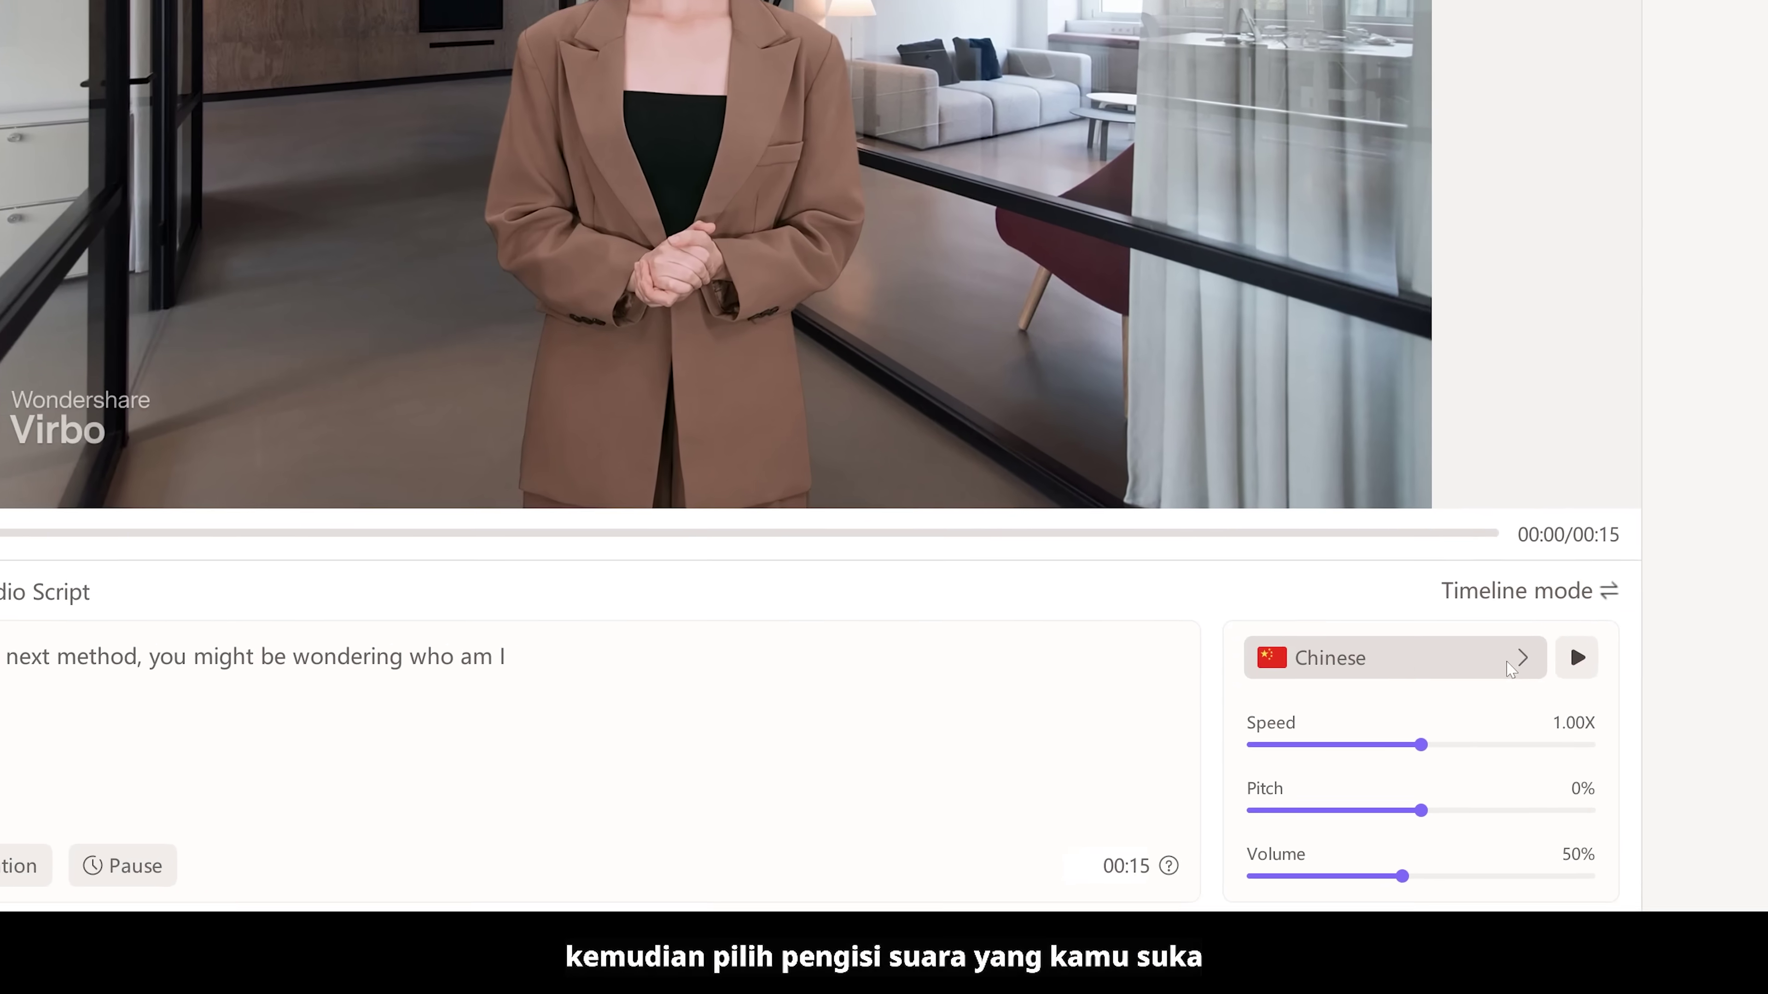
Filter voices to English Female and select English (US) Gentle | Graceful.
{"action": "left_click", "coordinate": [1416, 789]}
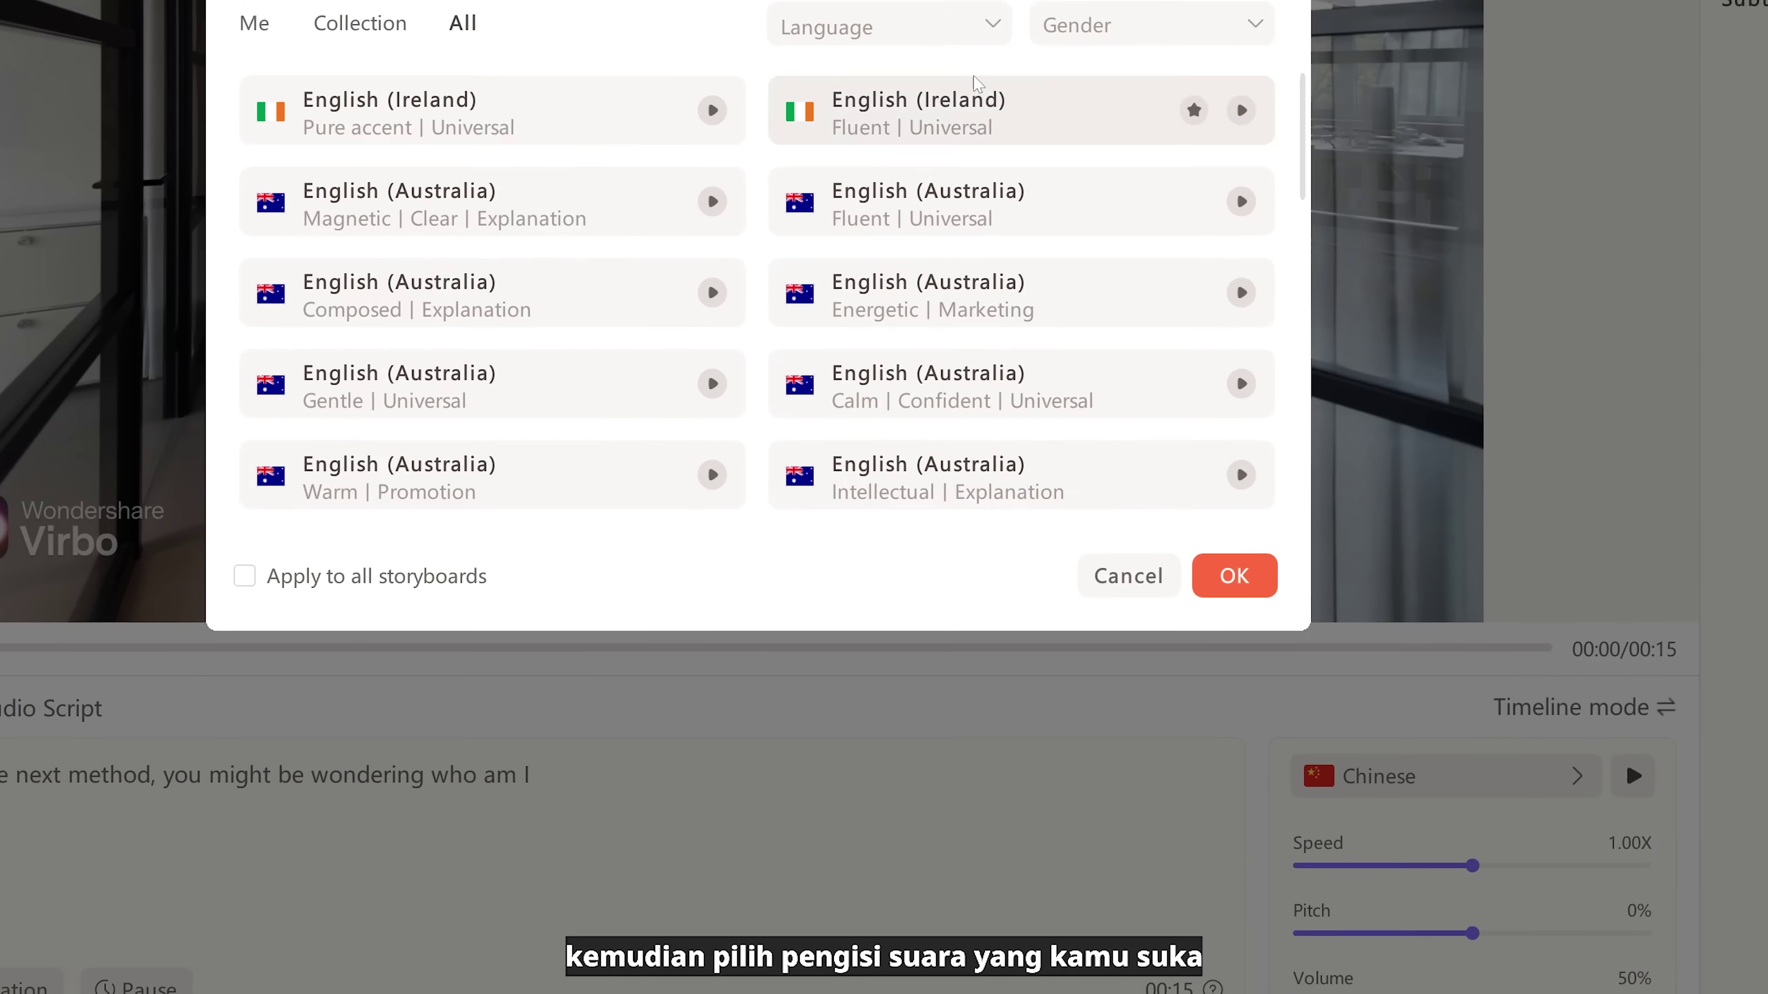
{"action": "left_click", "coordinate": [905, 26]}
{"action": "left_click", "coordinate": [815, 84]}
{"action": "left_click", "coordinate": [1152, 25]}
{"action": "left_click", "coordinate": [1086, 172]}
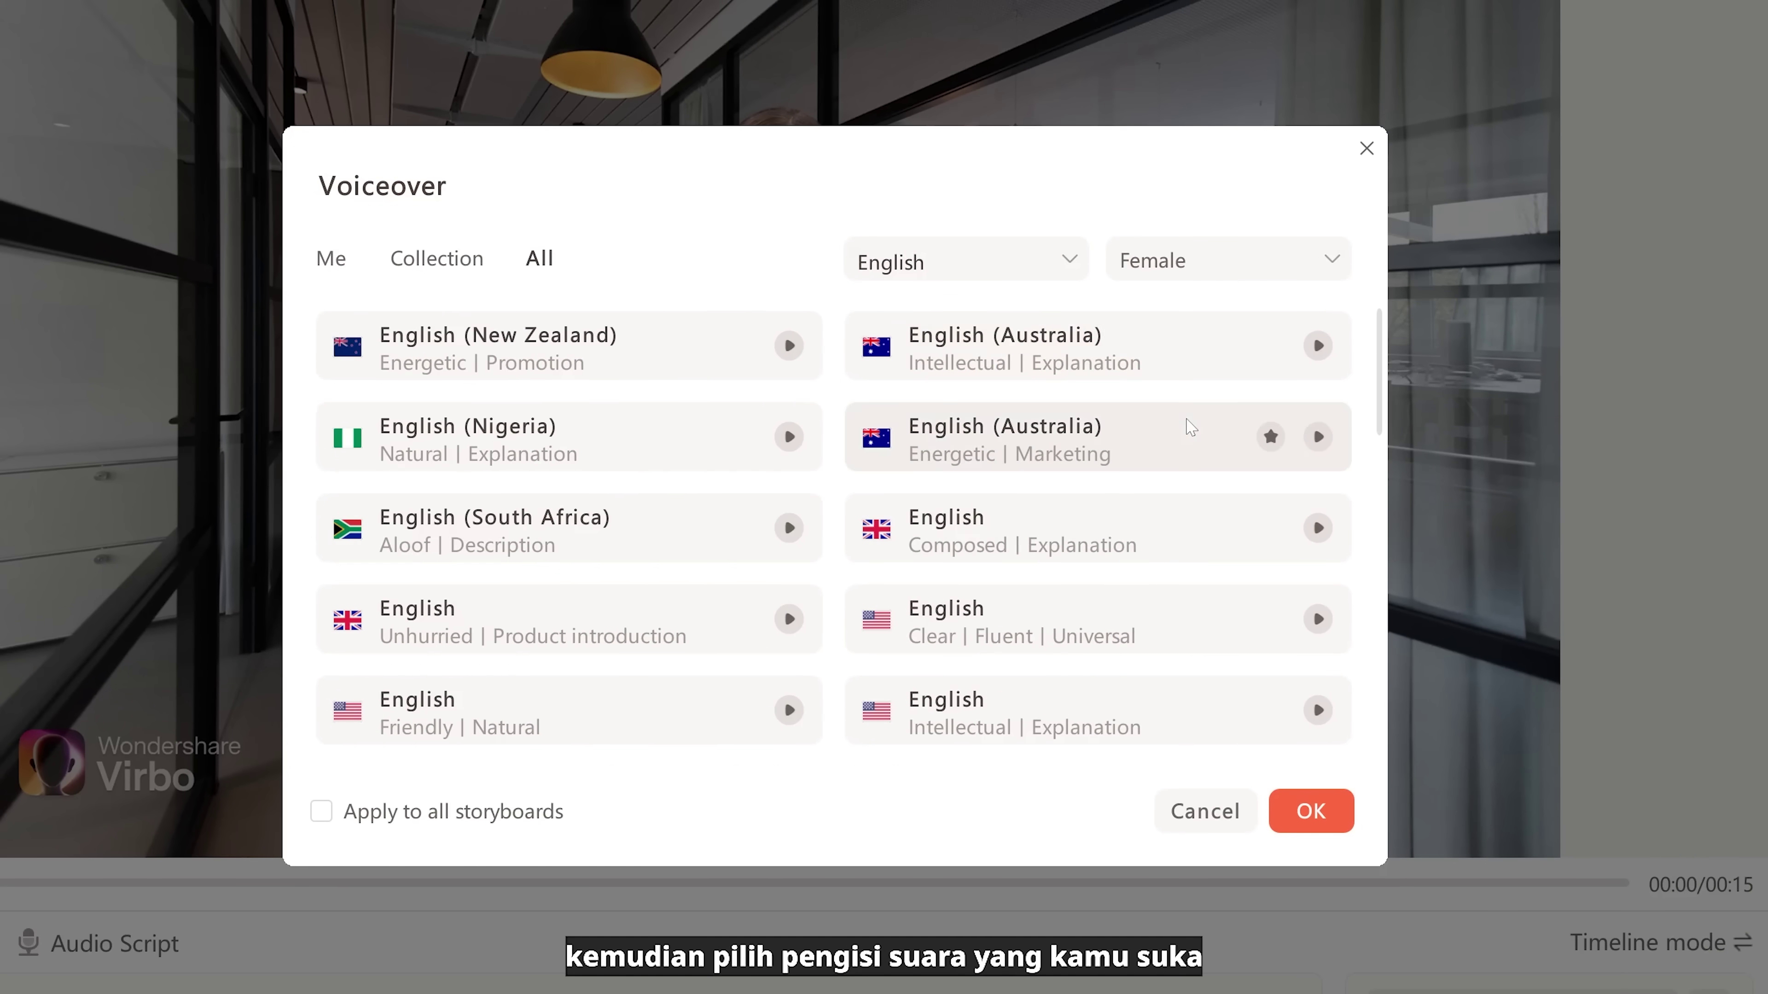
{"action": "scroll", "coordinate": [1190, 426], "scroll_direction": "down", "scroll_amount": 10}
{"action": "left_click", "coordinate": [1318, 563]}
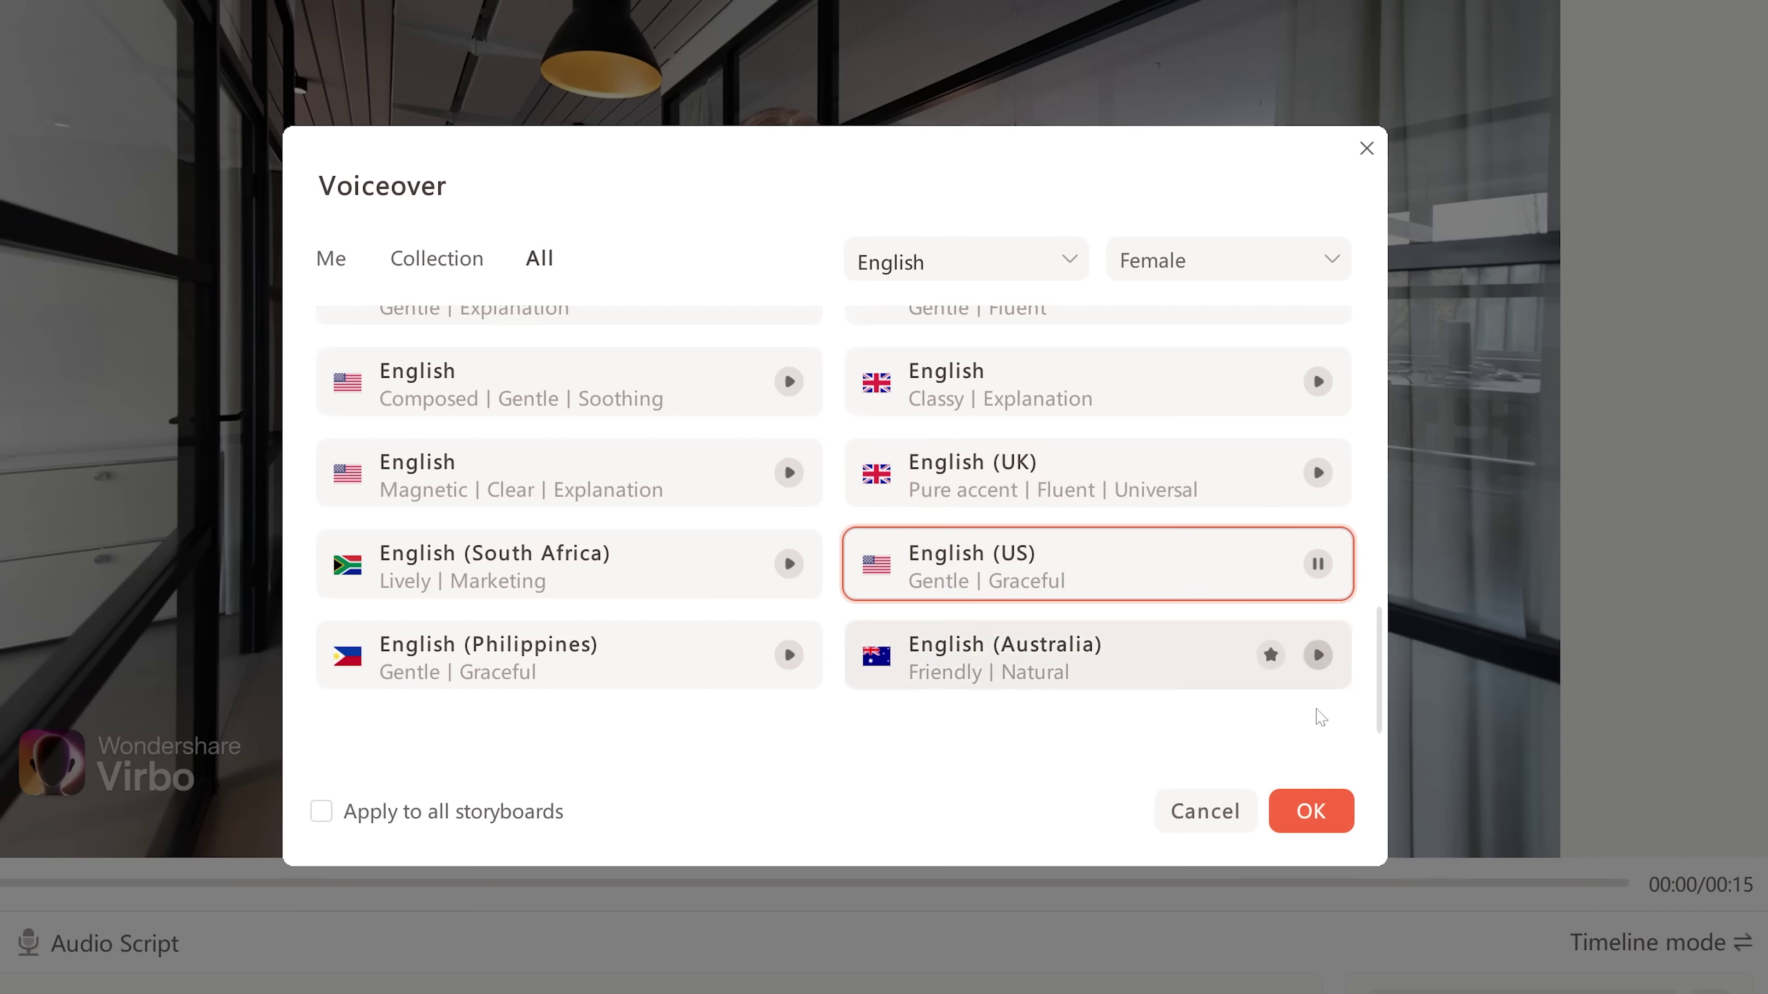
{"action": "left_click", "coordinate": [1311, 810]}
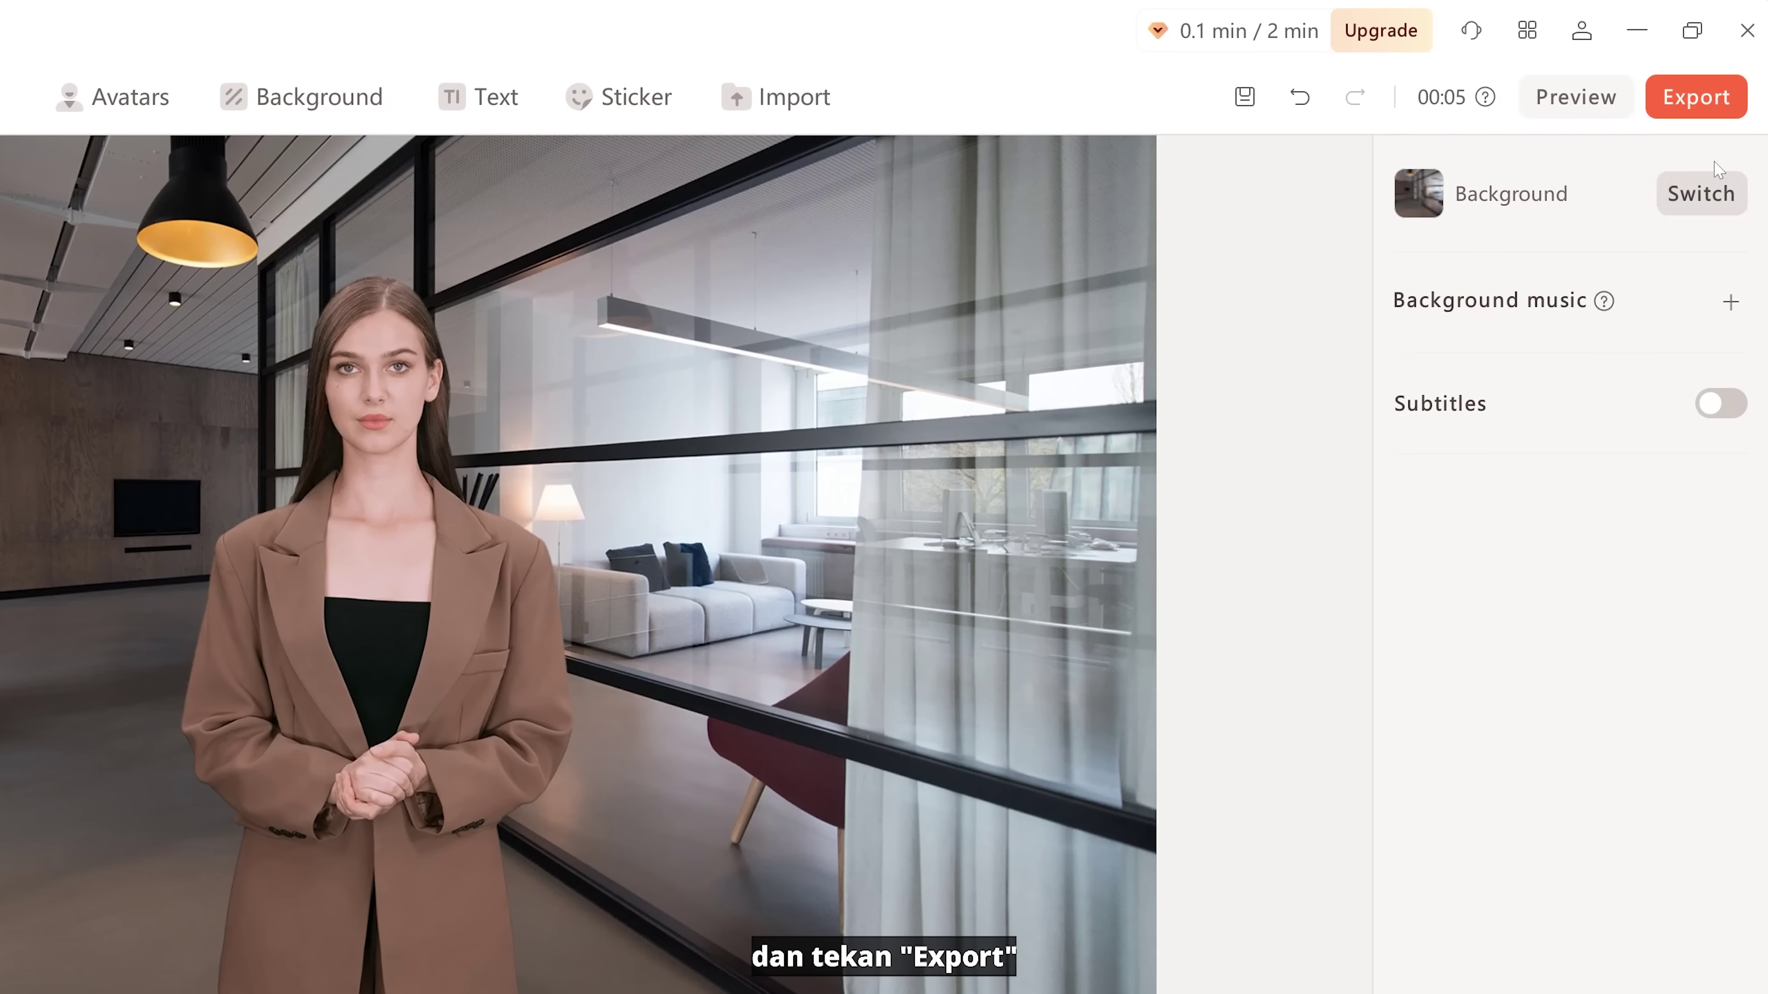
Start exporting the finished avatar video.
{"action": "left_click", "coordinate": [1698, 122]}
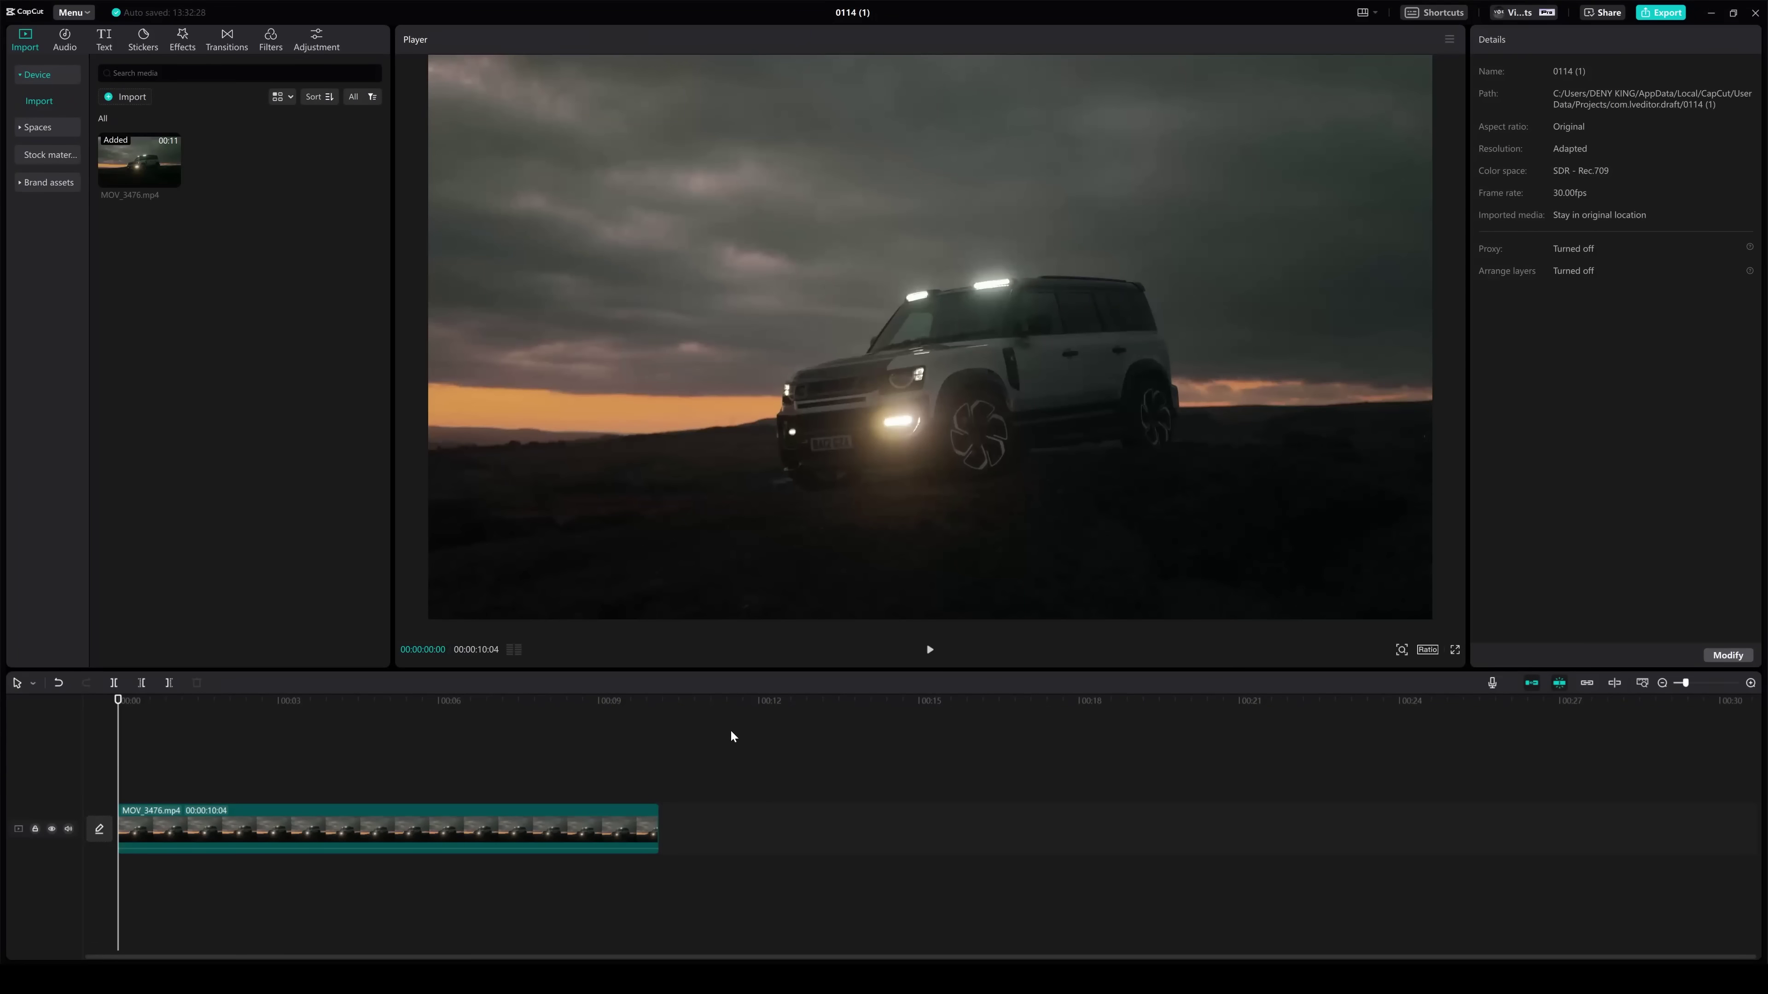
Add an 'OVERLAND' title in Montserrat Black Italic at 133%, raised, spanning the whole SUV clip.
{"action": "left_click_drag", "start_coordinate": [128, 148], "coordinate": [174, 791]}
{"action": "left_click", "coordinate": [1550, 140]}
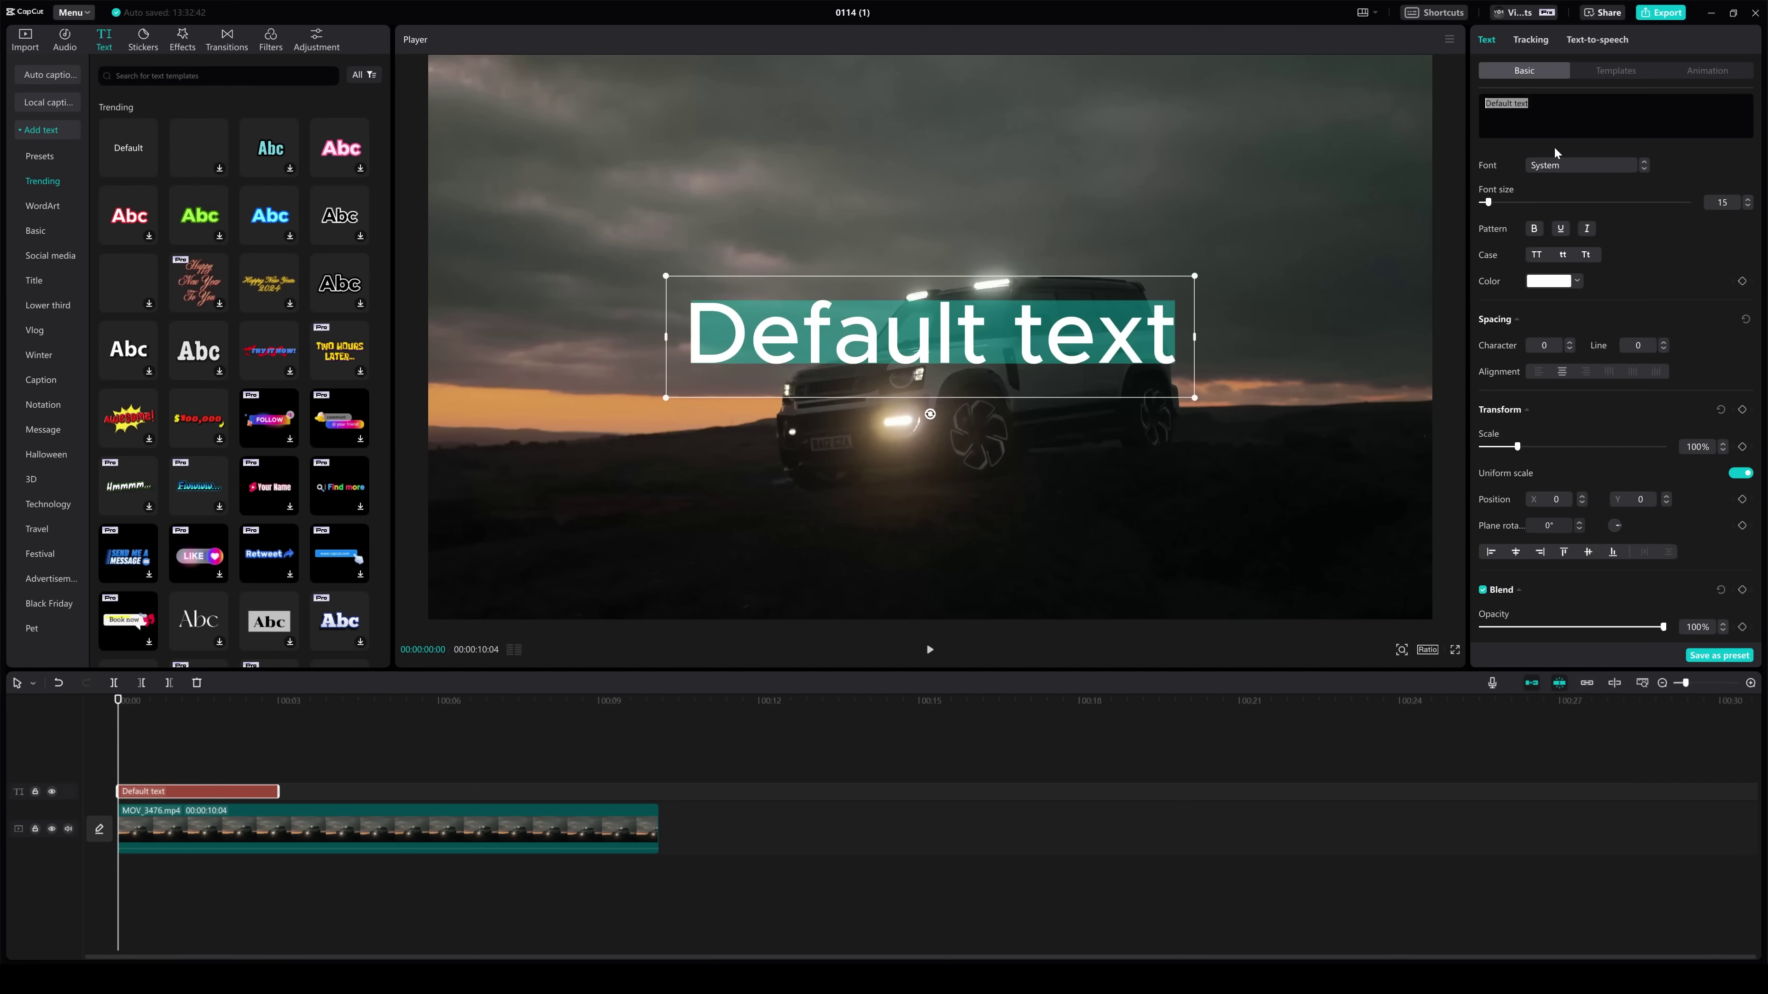
{"action": "type", "text": "OVERLAND"}
{"action": "left_click", "coordinate": [1584, 165]}
{"action": "left_click", "coordinate": [1593, 246]}
{"action": "left_click_drag", "start_coordinate": [1164, 269], "coordinate": [1235, 257]}
{"action": "left_click_drag", "start_coordinate": [1177, 359], "coordinate": [1177, 296]}
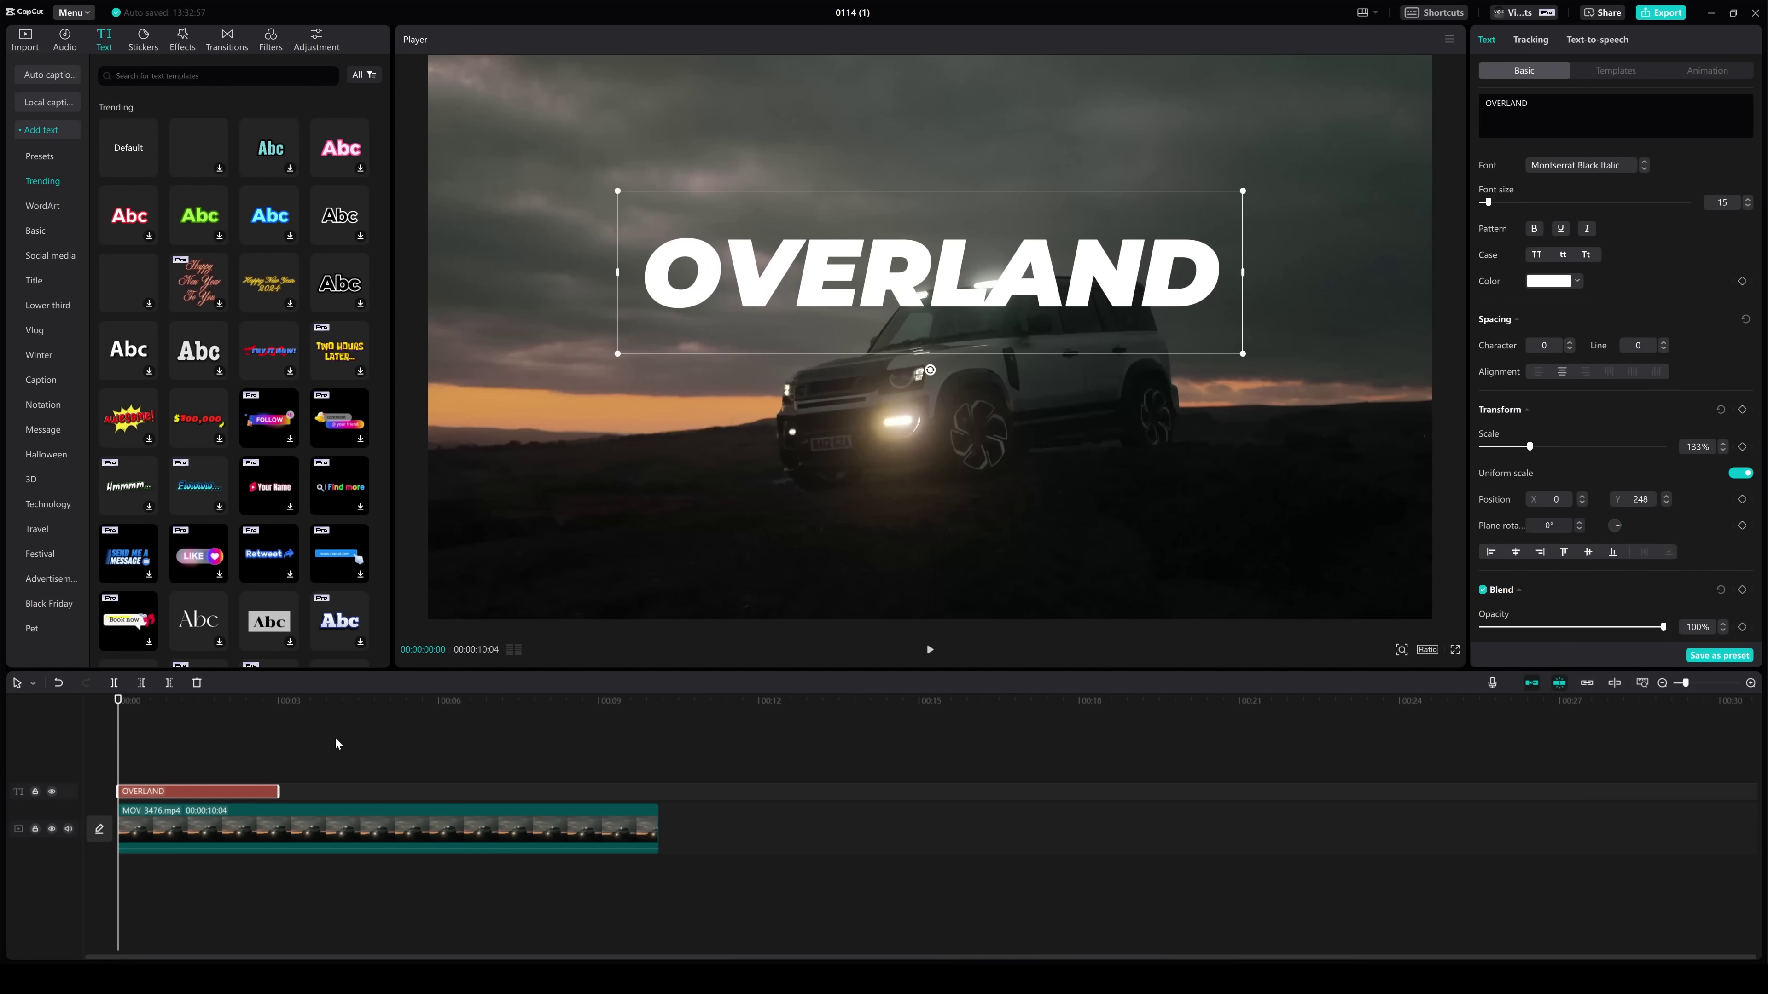
{"action": "left_click_drag", "start_coordinate": [279, 791], "coordinate": [658, 791]}
Paste a copy of the SUV clip on a layer above and show its Remove BG options.
{"action": "right_click", "coordinate": [553, 829]}
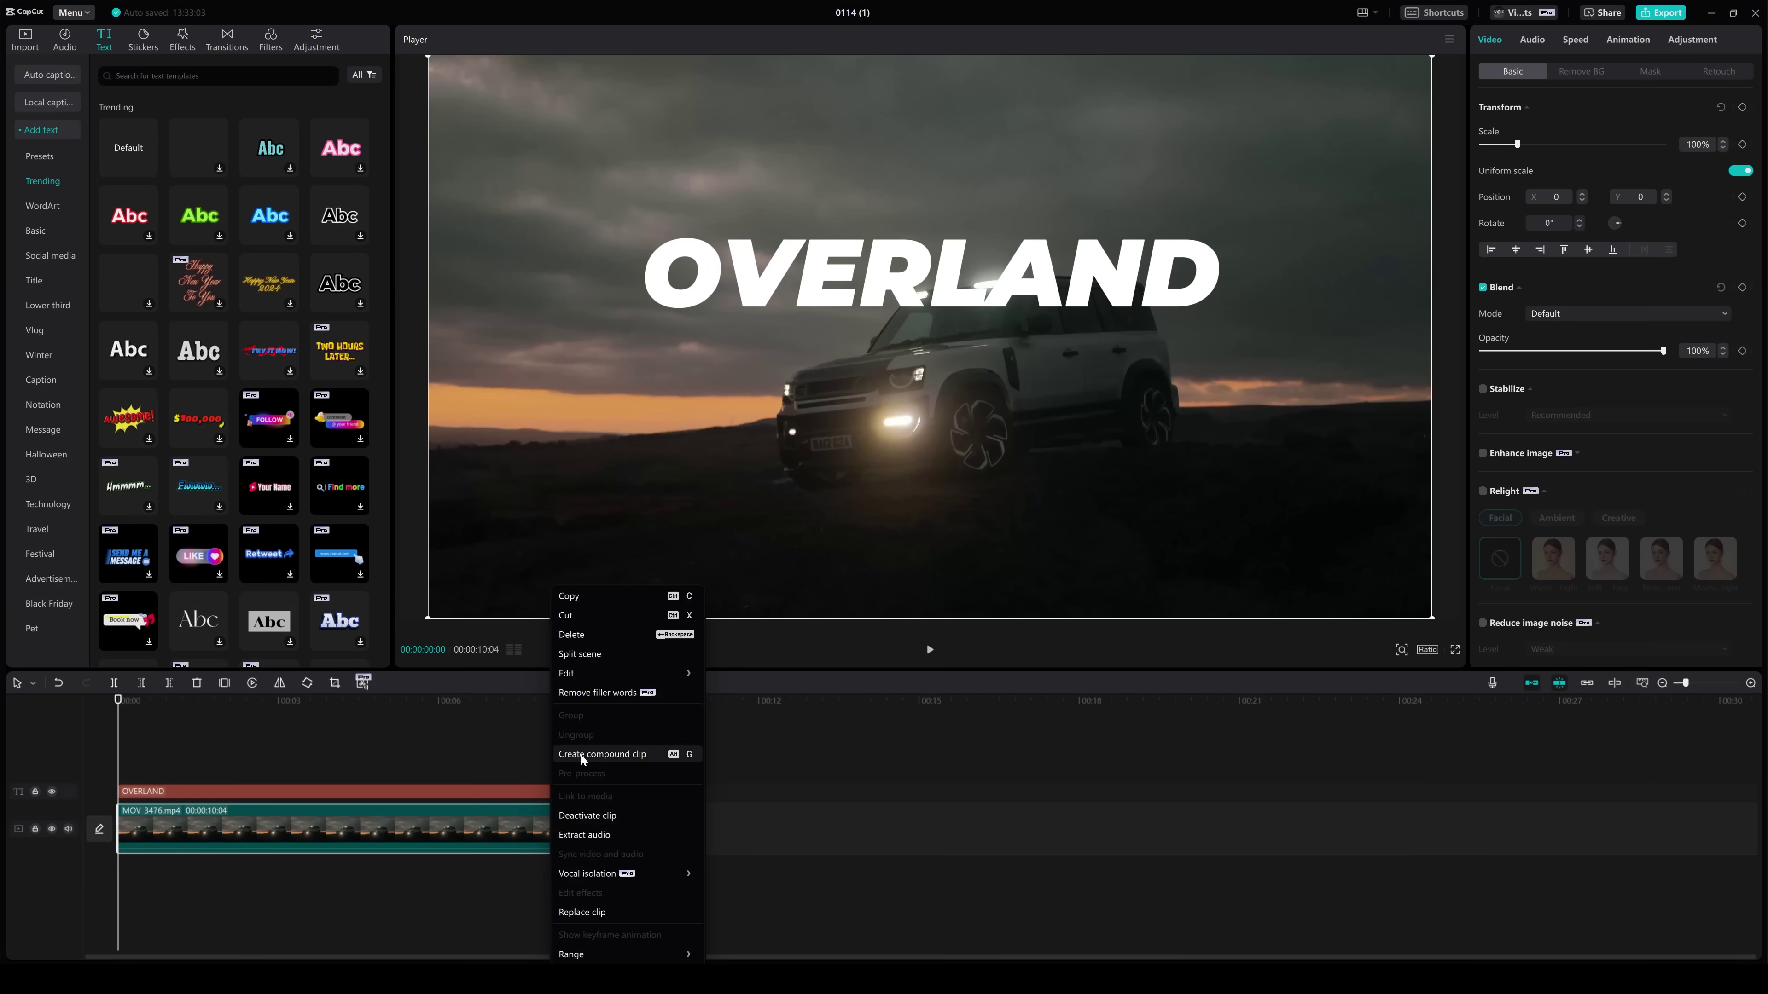
{"action": "left_click", "coordinate": [619, 596]}
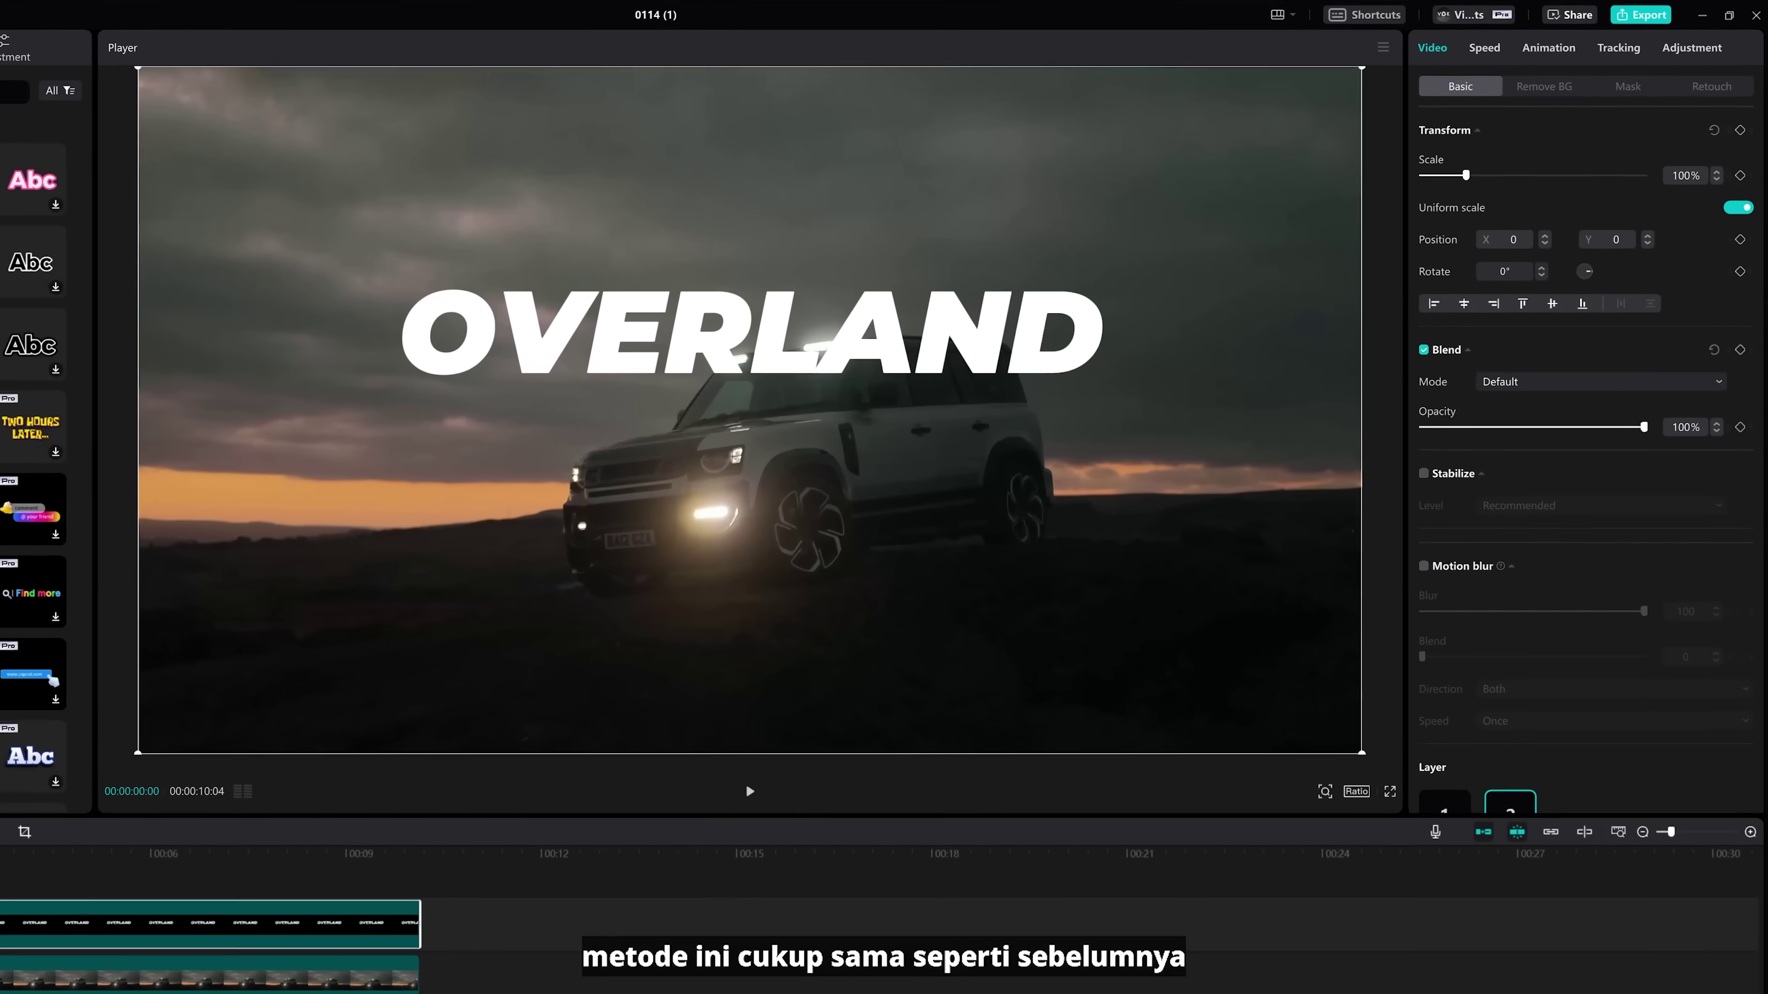
{"action": "key", "text": "ctrl+v"}
{"action": "scroll", "coordinate": [1600, 696], "scroll_direction": "down", "scroll_amount": 10}
{"action": "left_click", "coordinate": [1468, 856]}
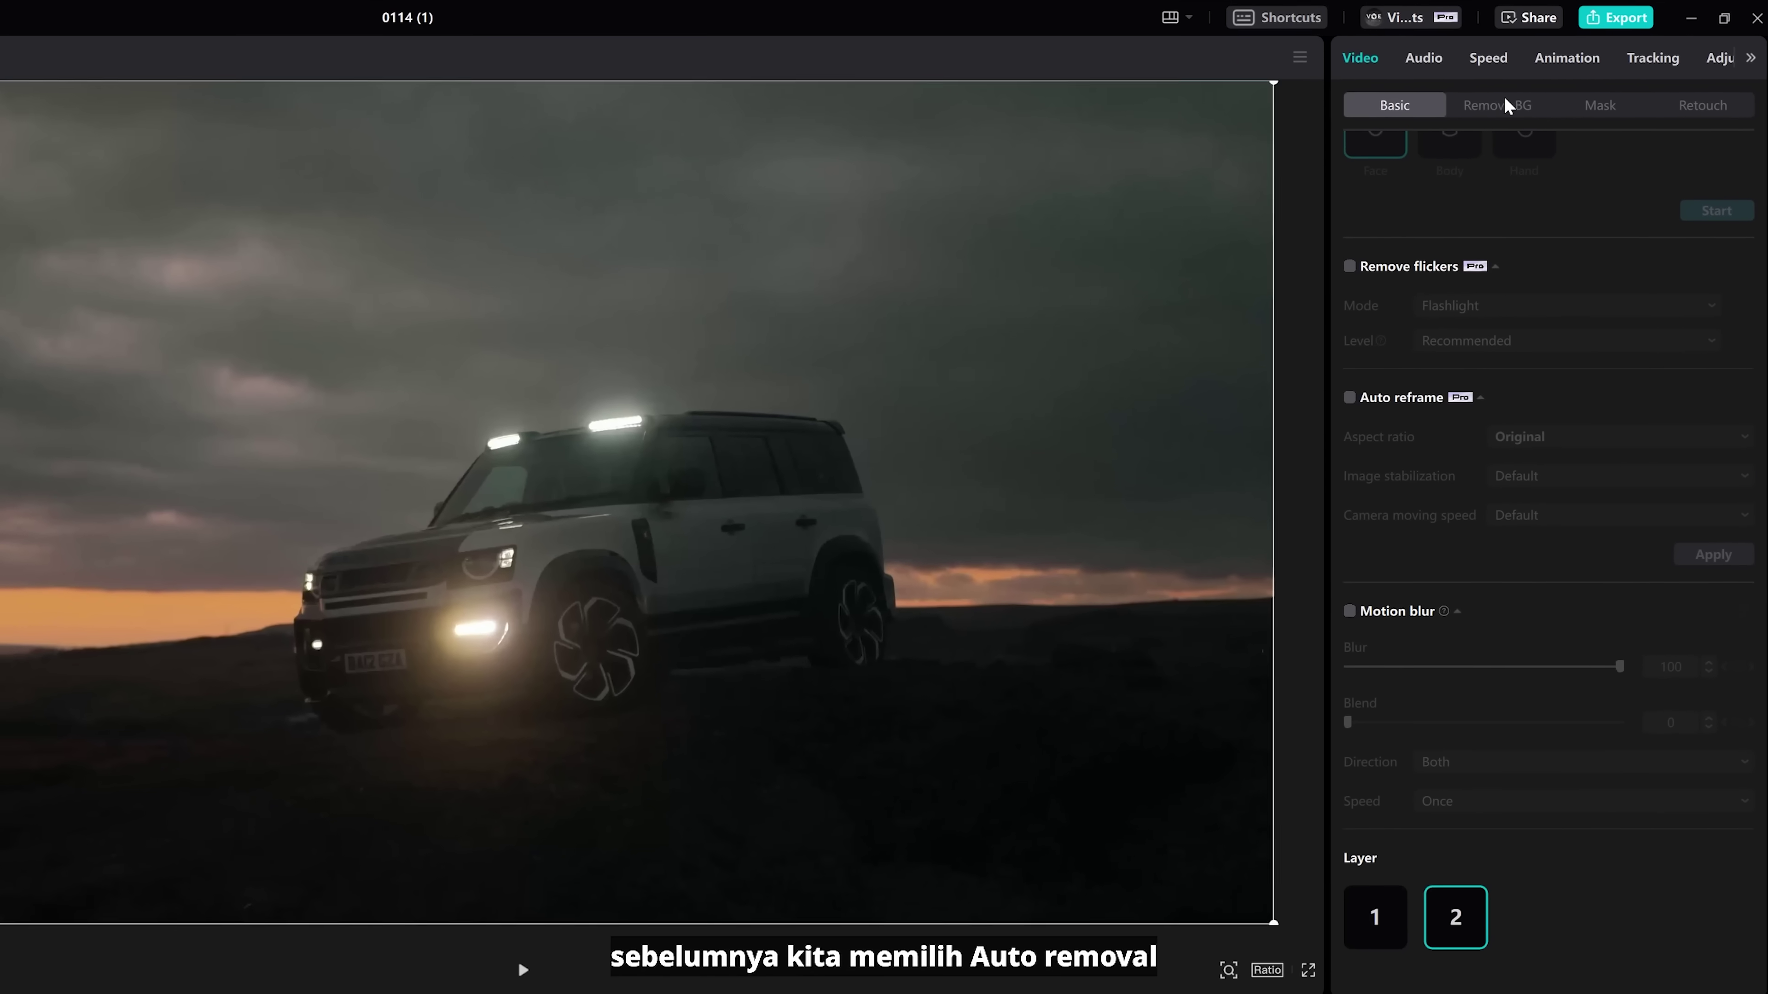
{"action": "left_click", "coordinate": [1505, 103]}
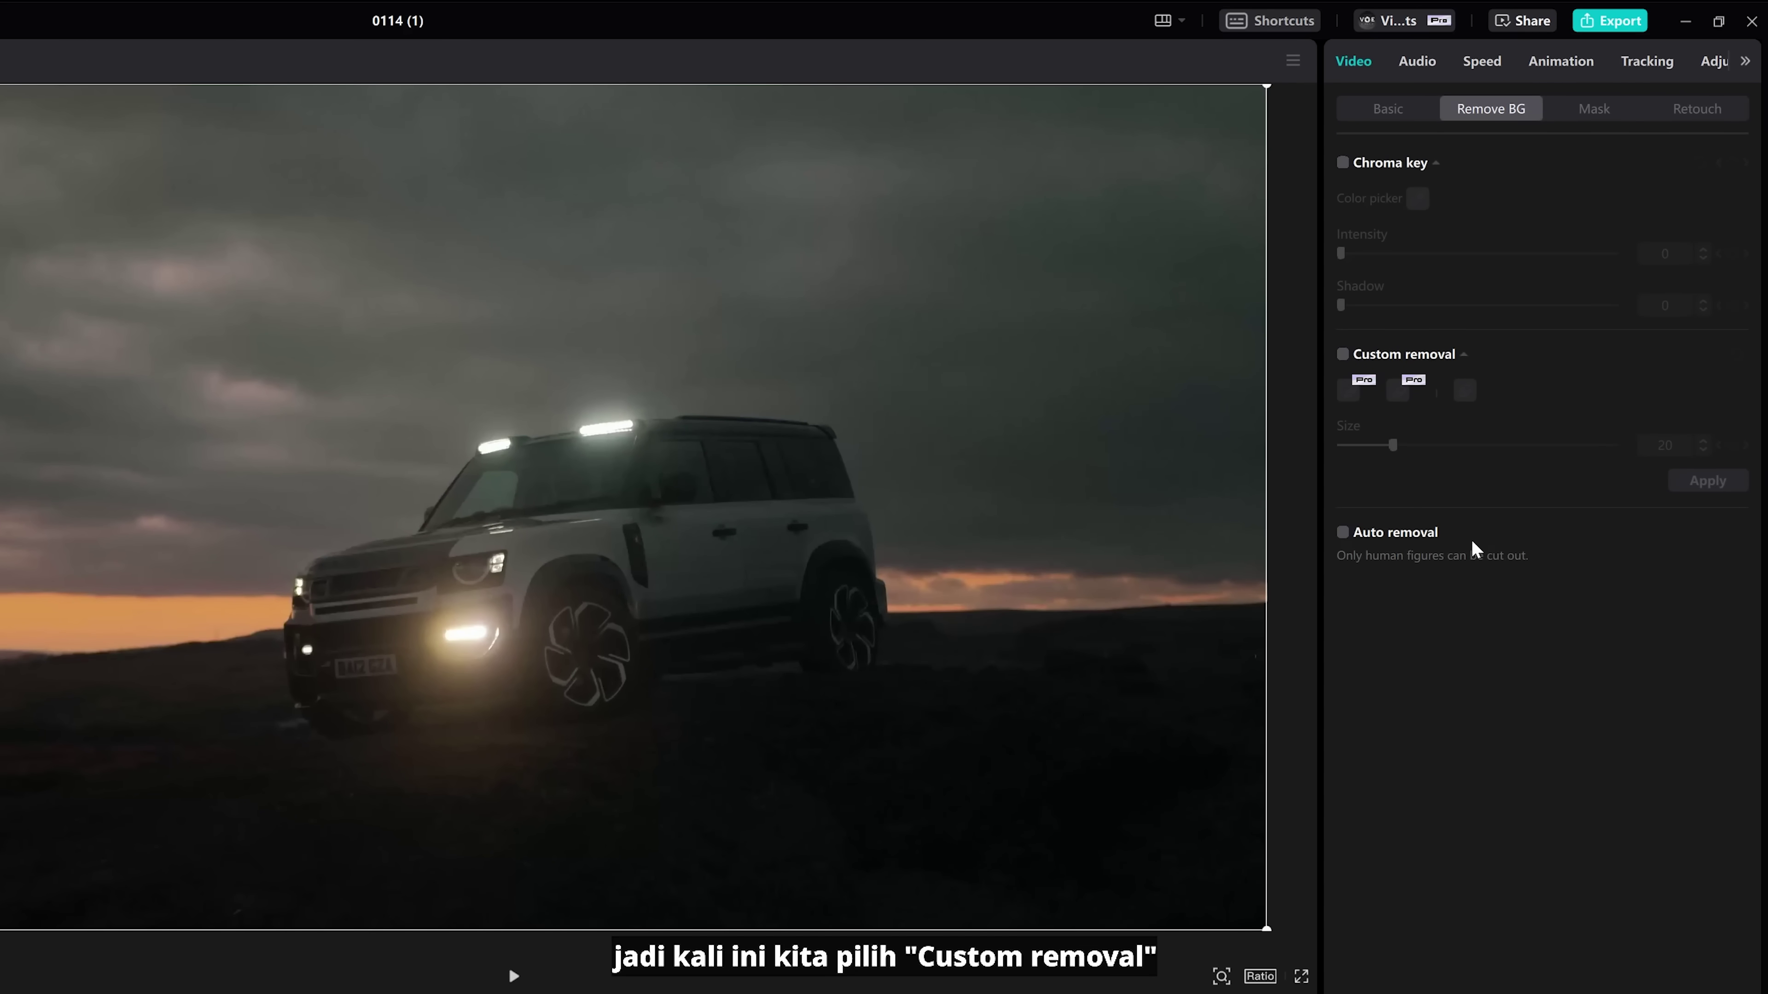
Mask the SUV with Custom removal's Smart brush (size 52), apply it, and play back.
{"action": "left_click", "coordinate": [1343, 356]}
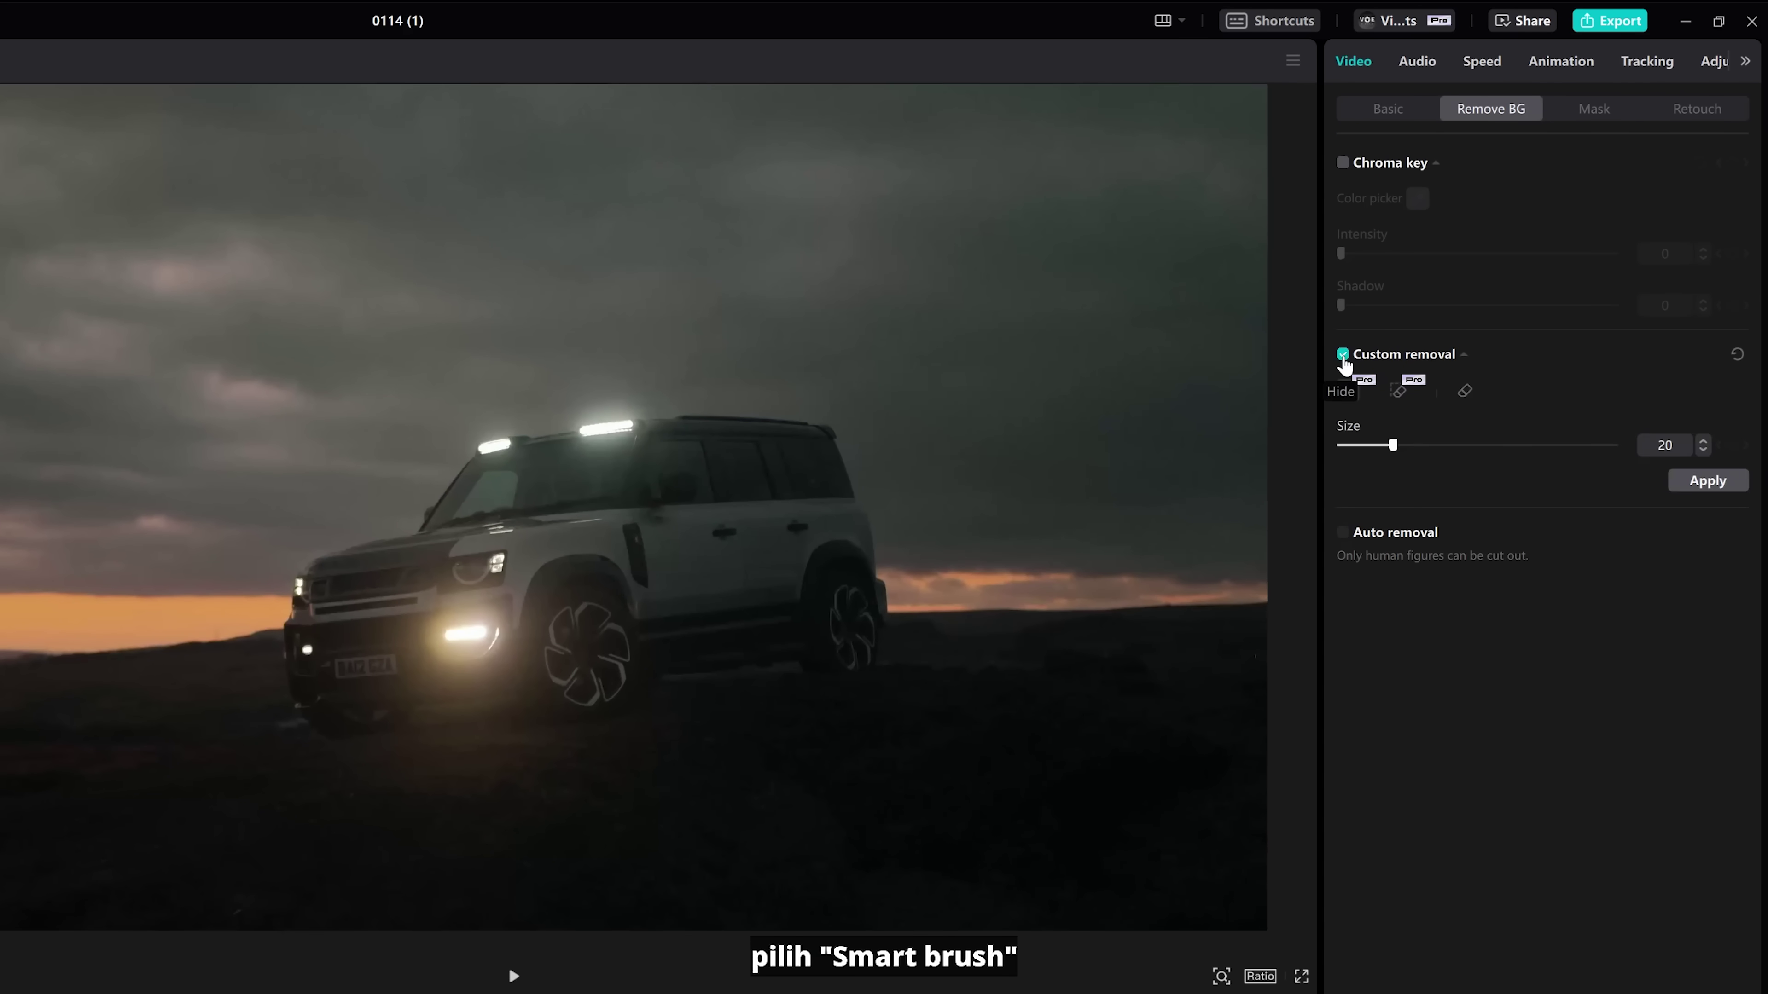
{"action": "left_click", "coordinate": [1346, 393]}
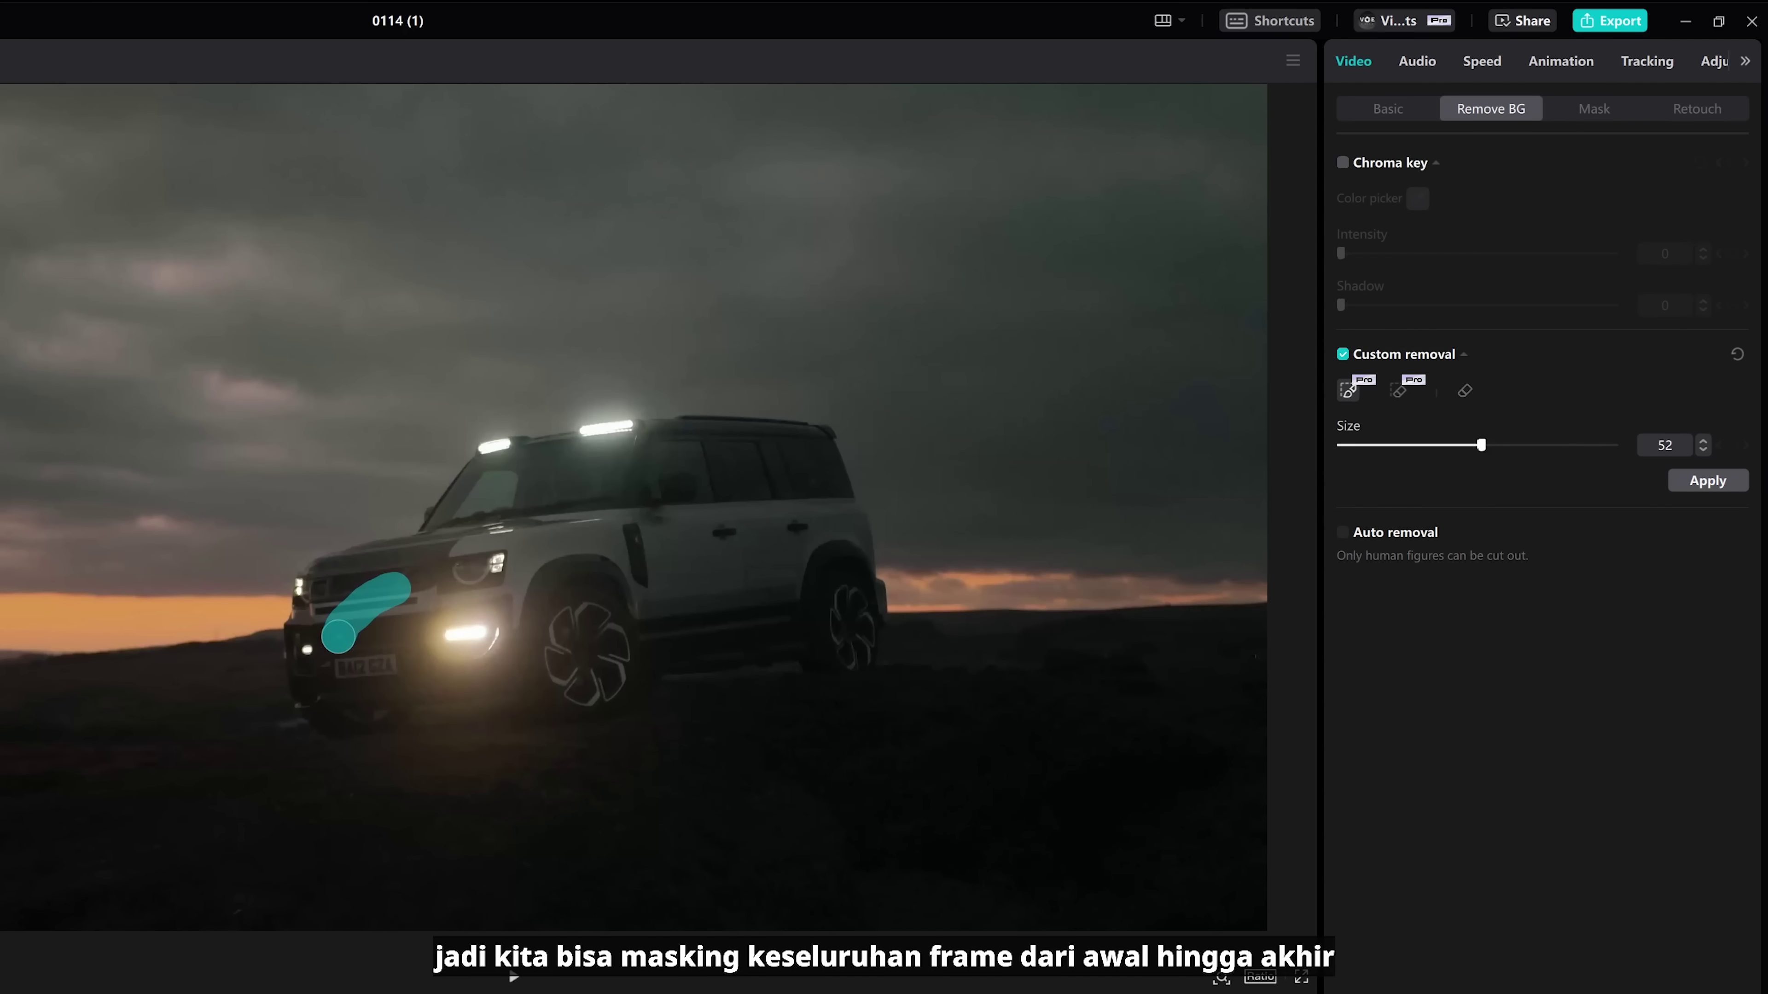
{"action": "left_click_drag", "start_coordinate": [338, 635], "coordinate": [620, 611]}
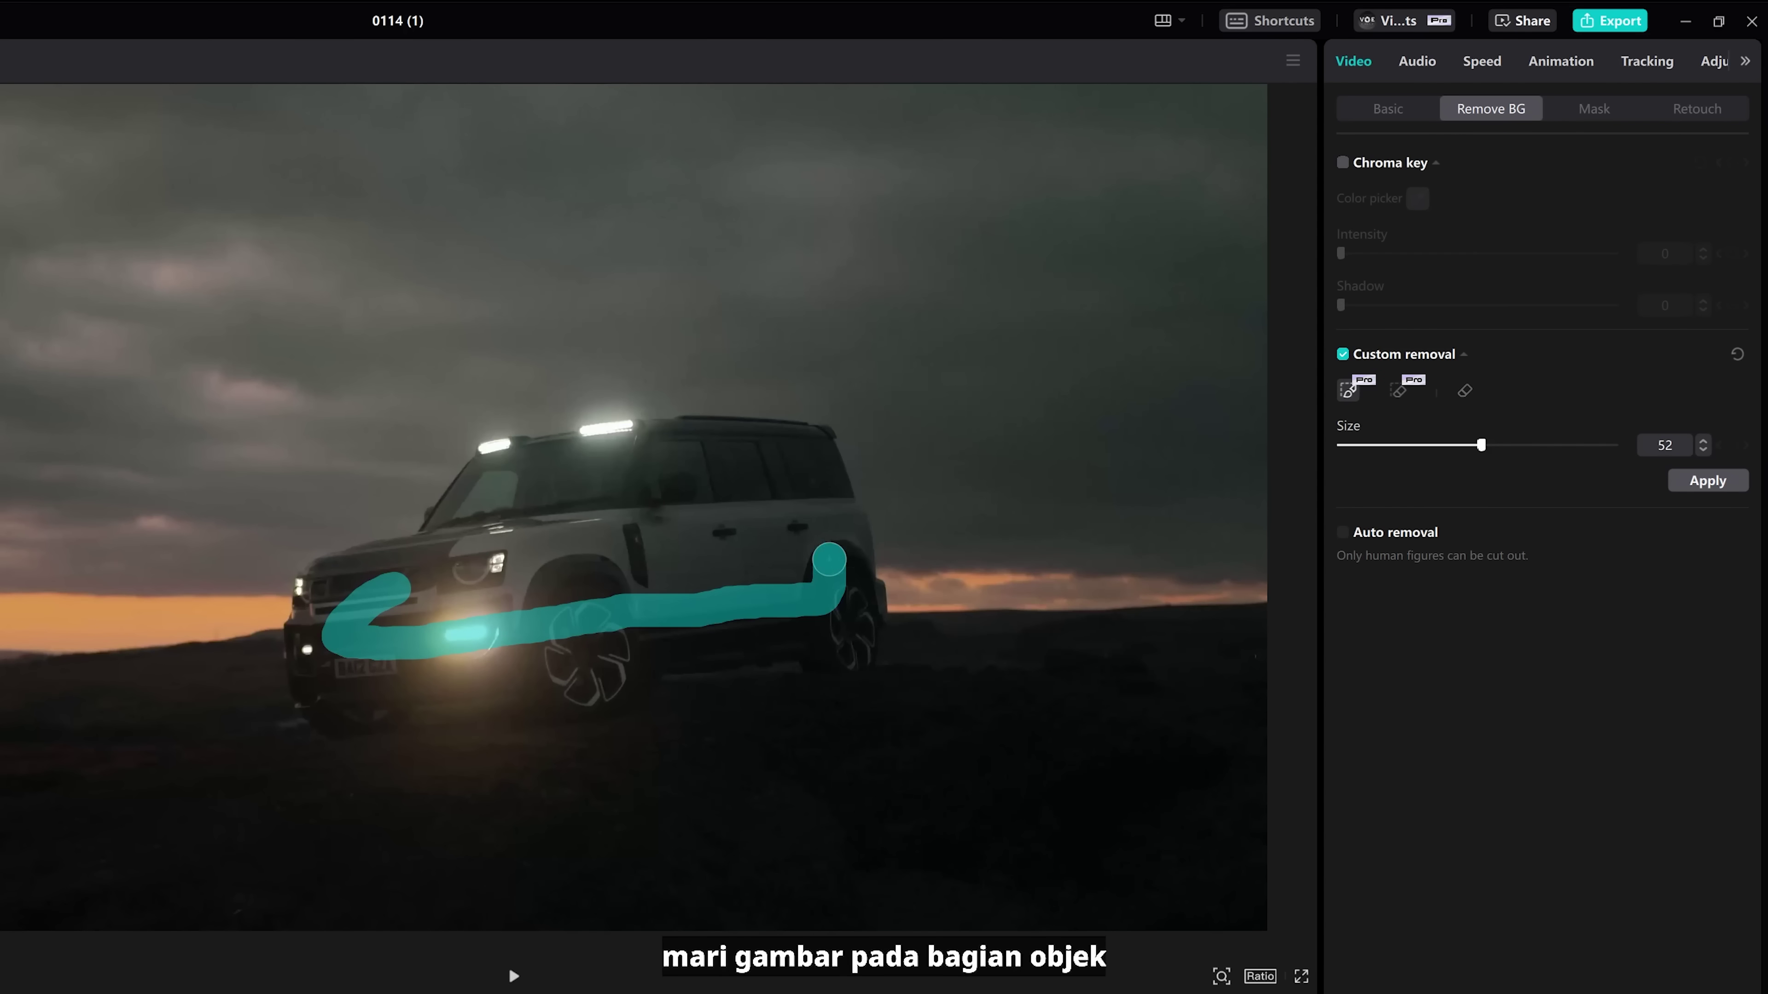
{"action": "left_click_drag", "start_coordinate": [515, 576], "coordinate": [518, 576]}
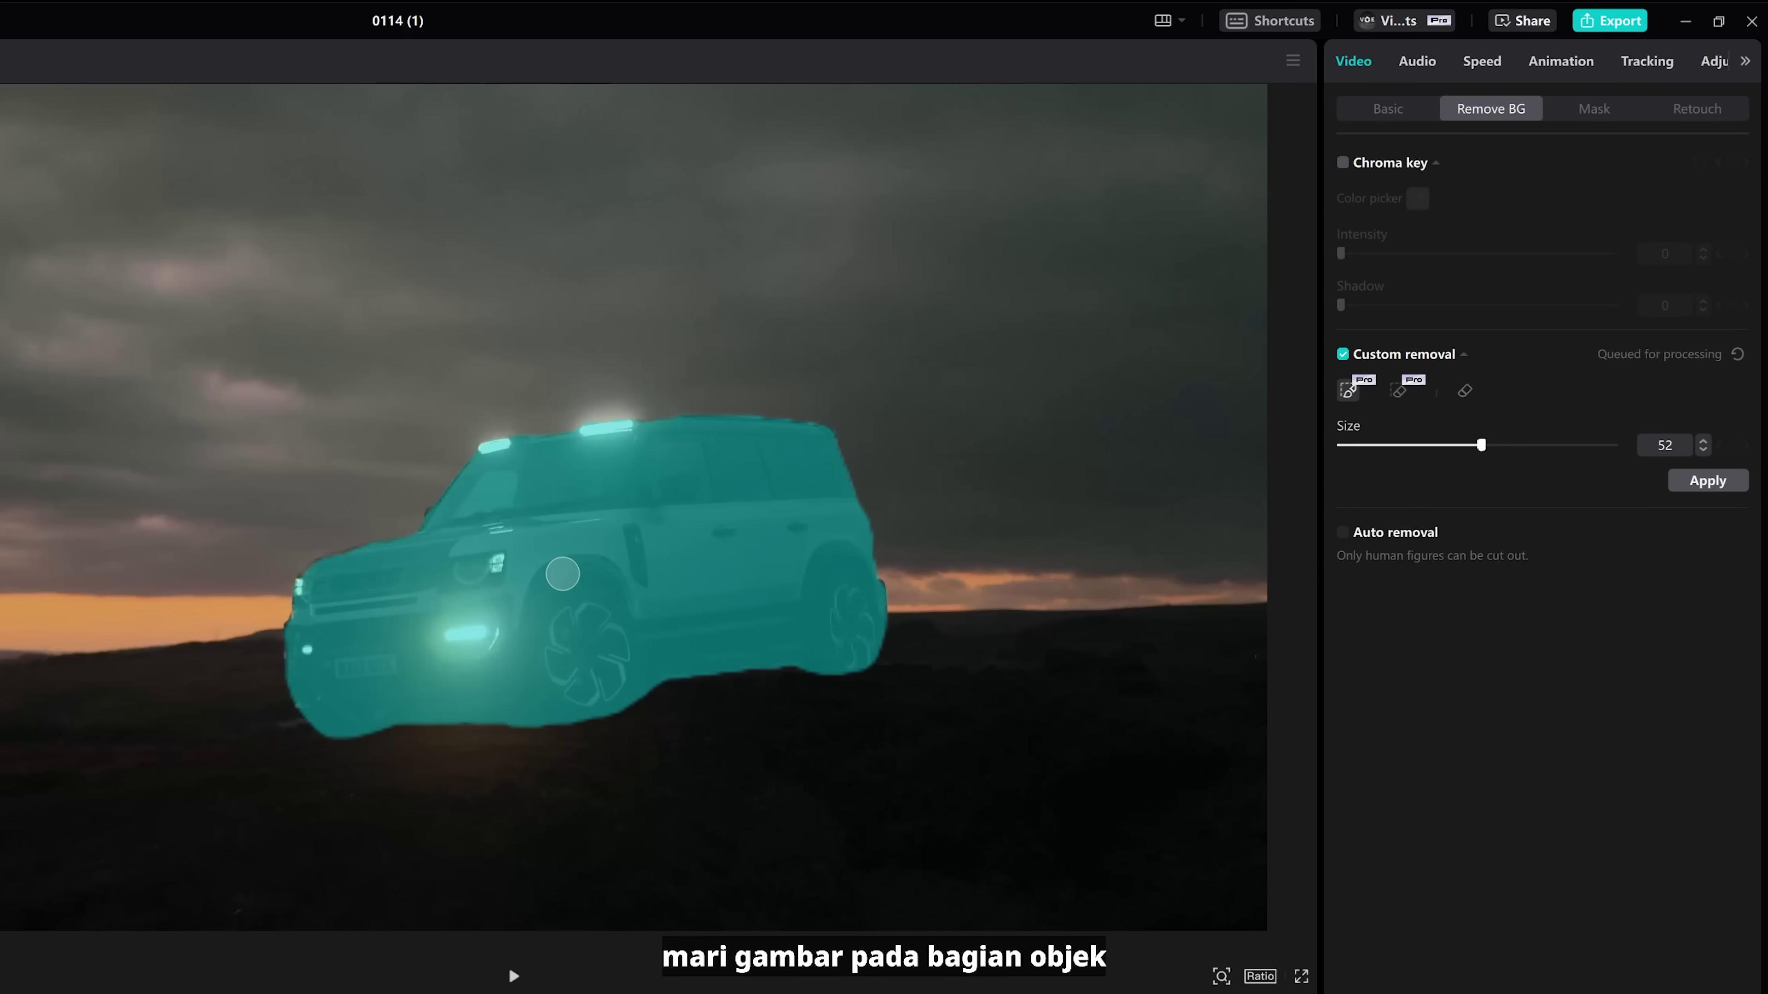
{"action": "left_click", "coordinate": [1706, 482]}
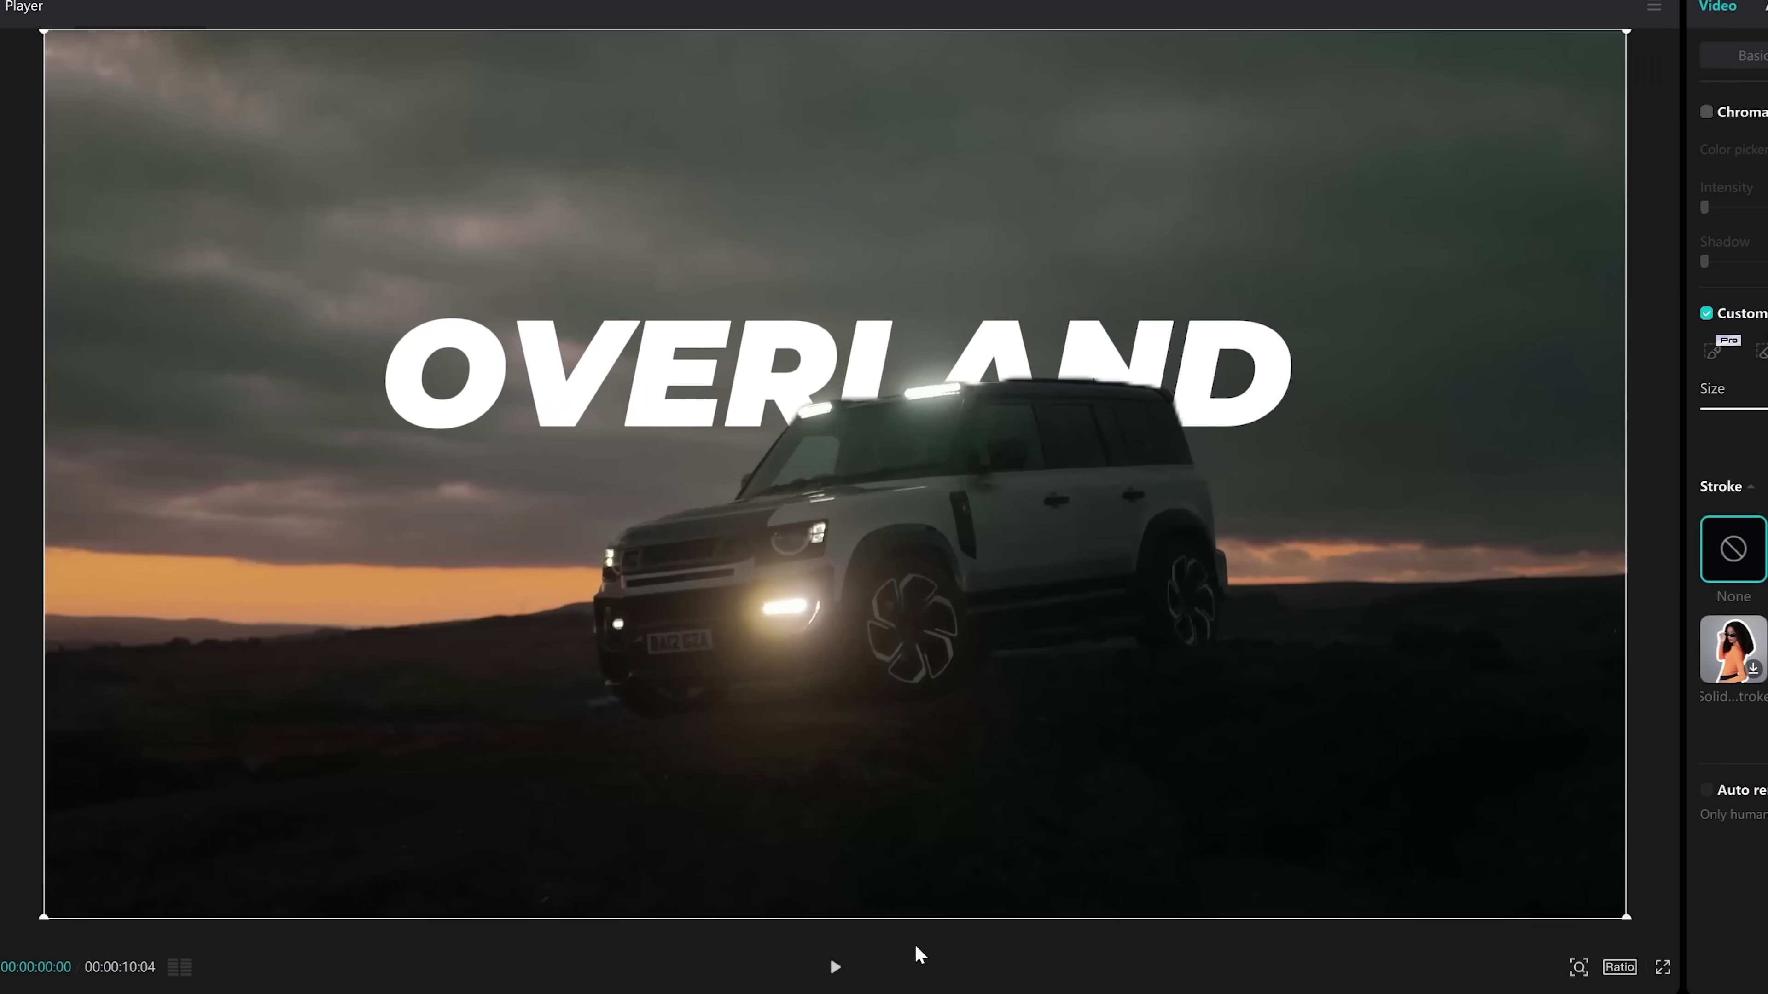
{"action": "left_click", "coordinate": [835, 966]}
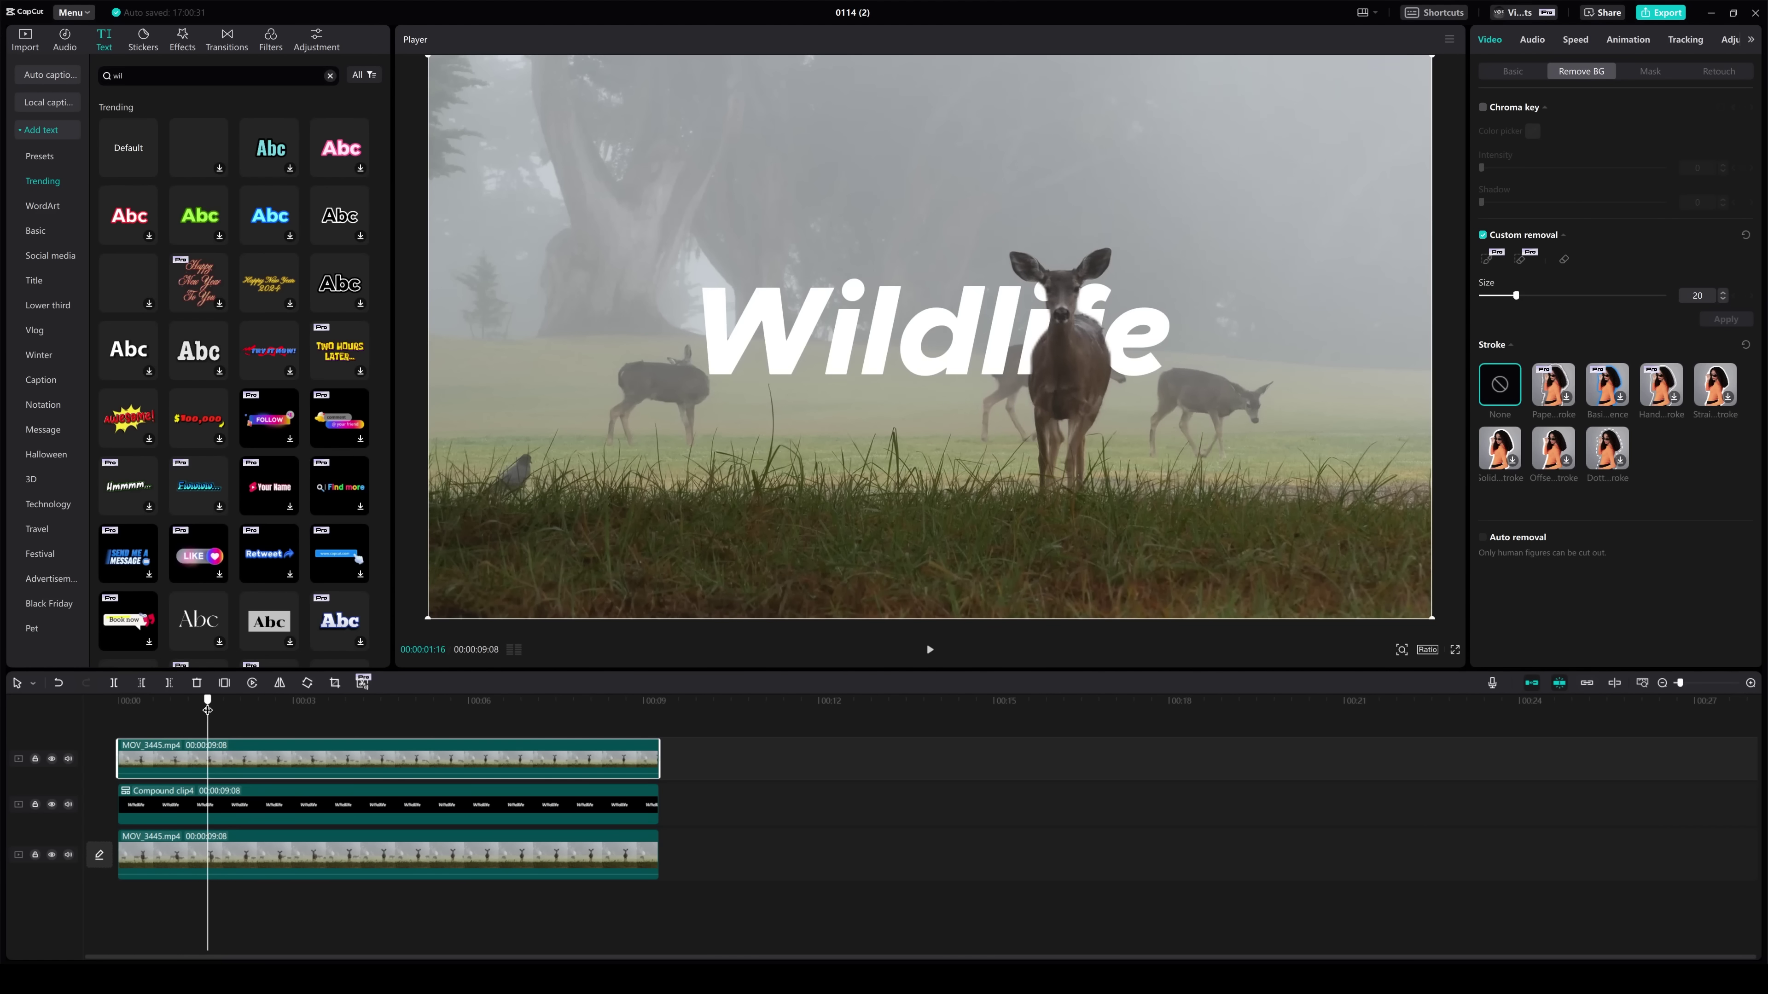
Play the deer clip with the Wildlife title, then show the deer's custom-removal mask for touch-ups.
{"action": "left_click", "coordinate": [929, 648]}
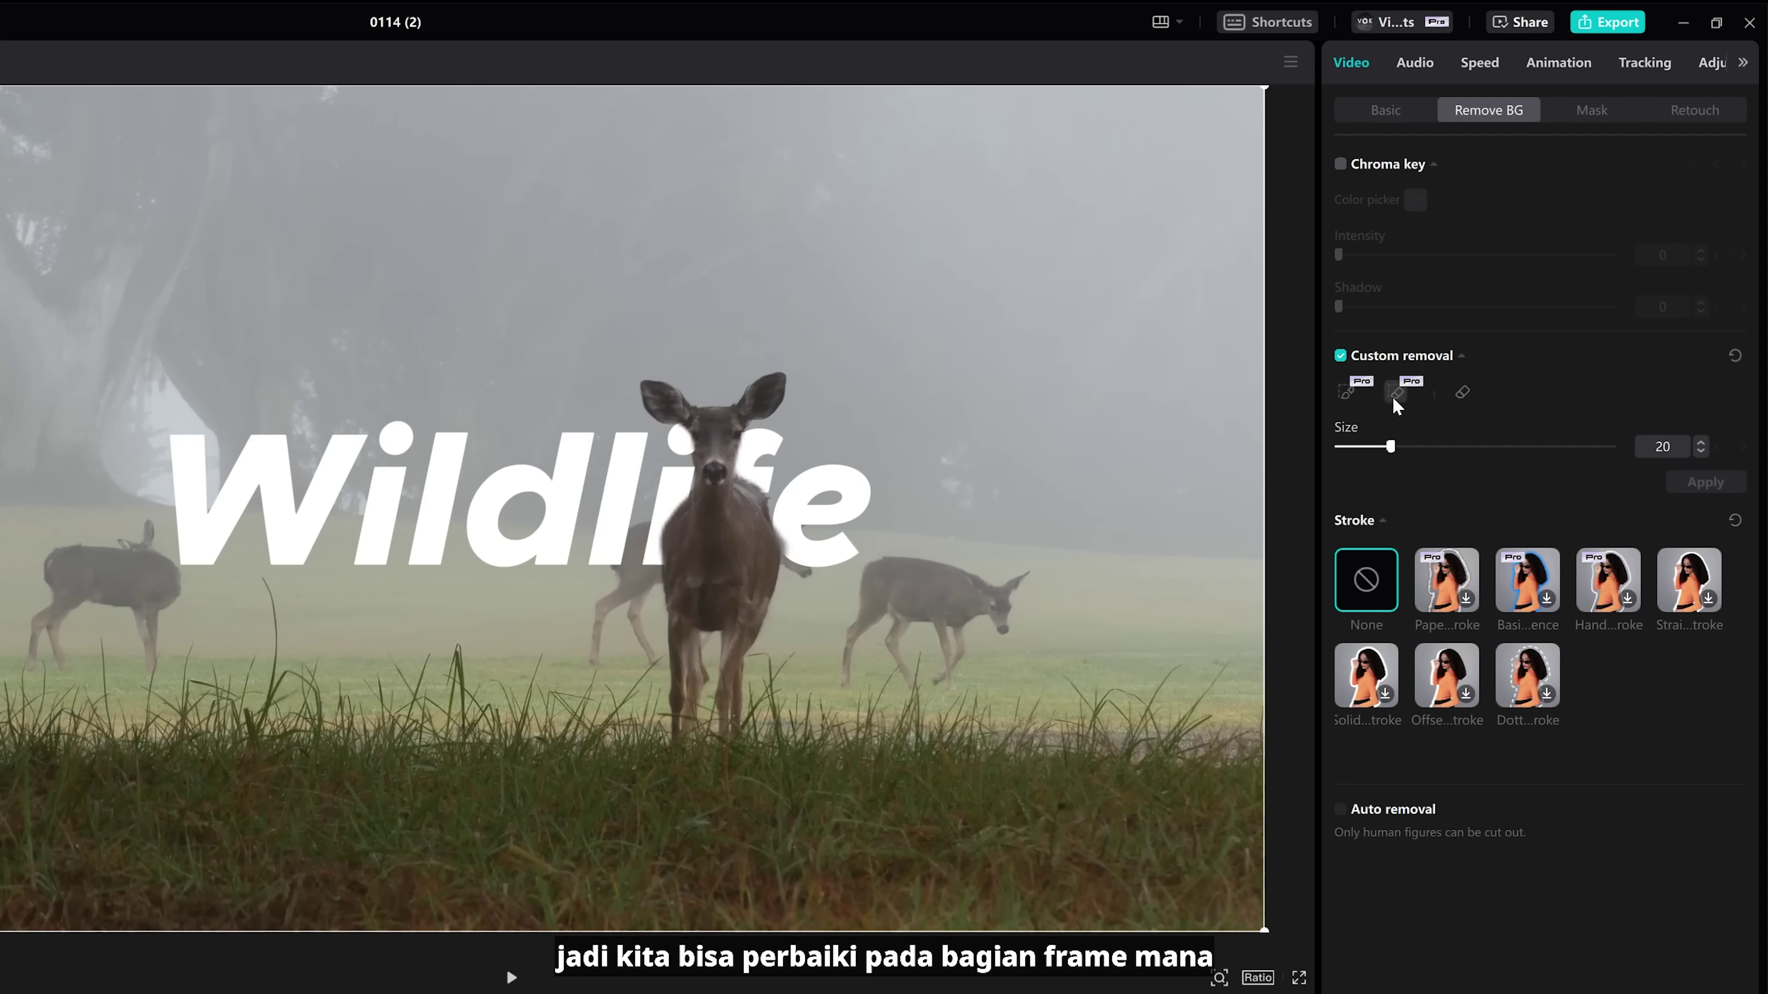
{"action": "left_click", "coordinate": [1392, 396]}
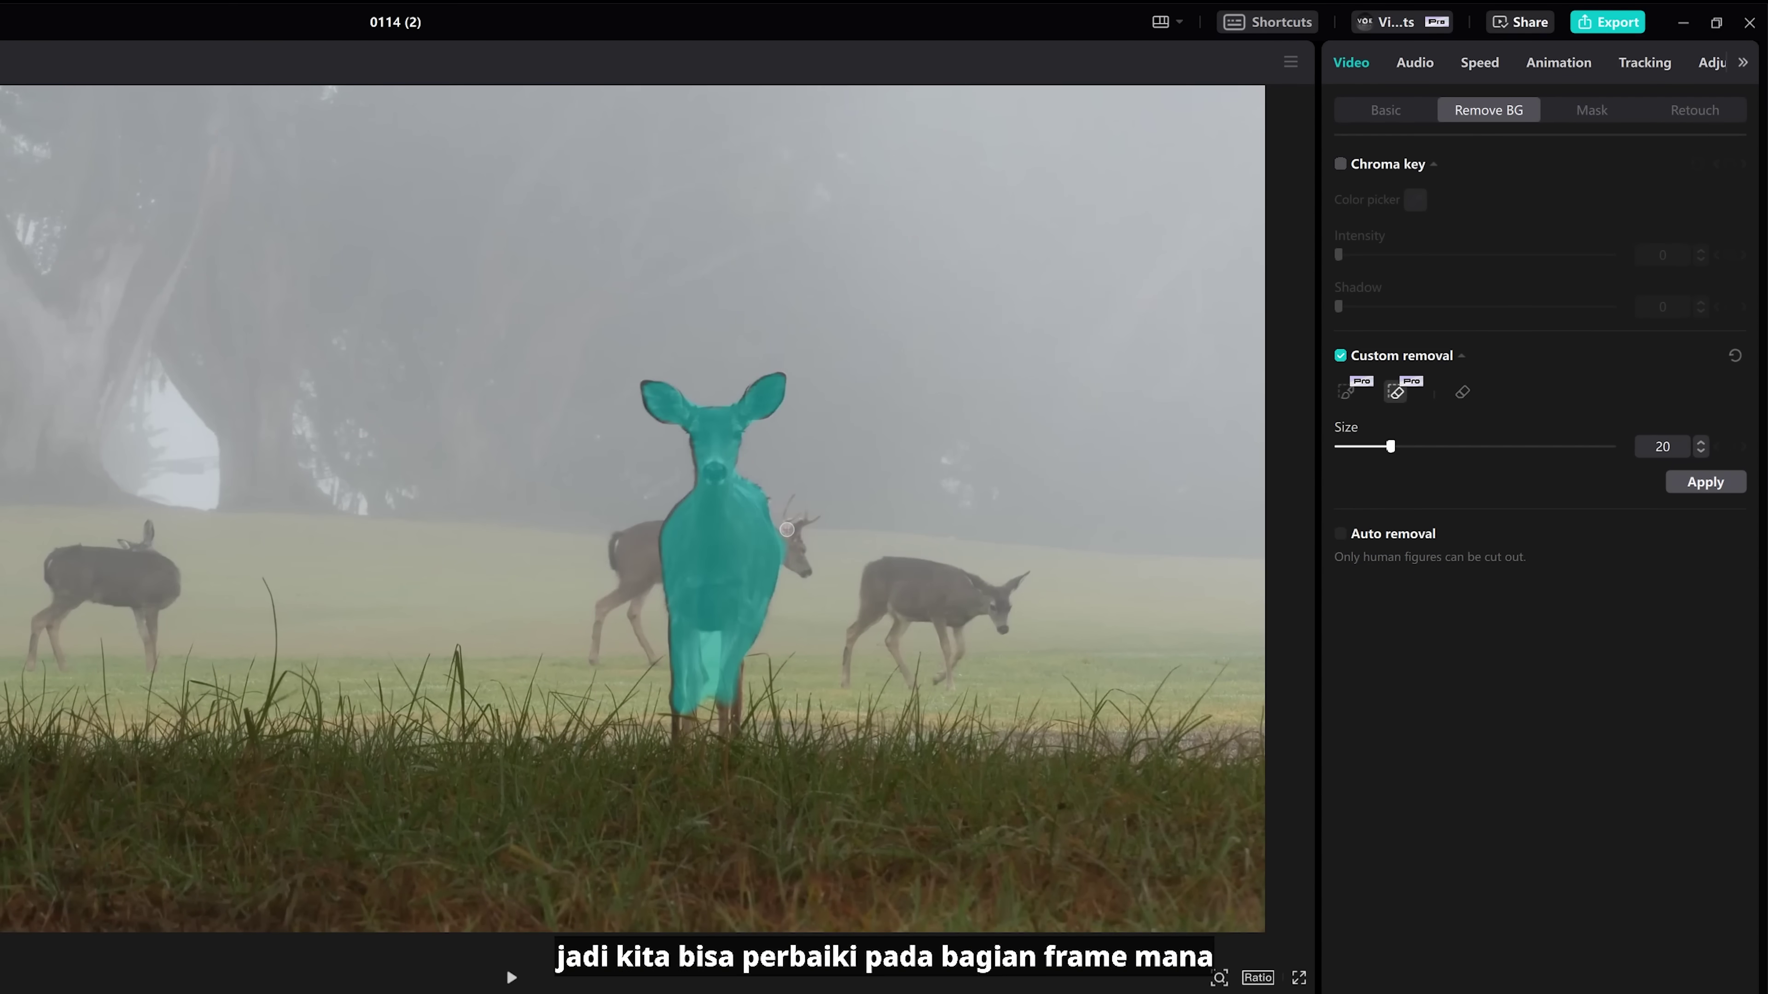